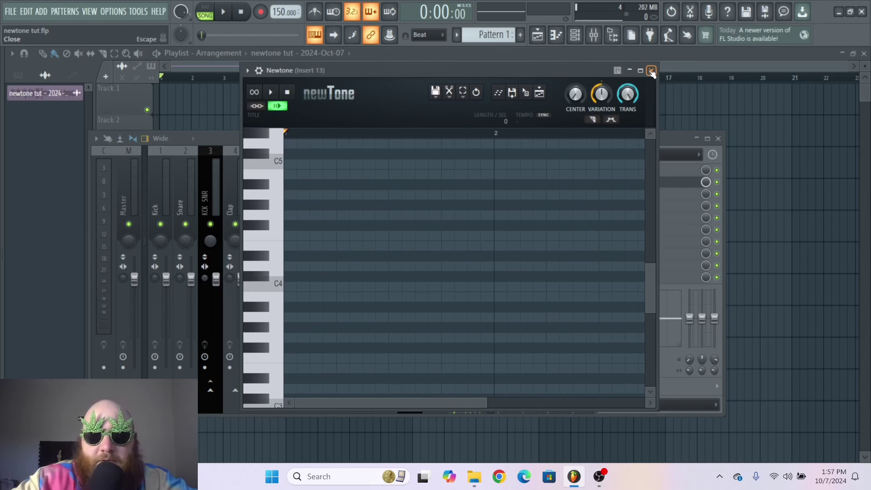
# Step: Close the empty Newtone window and the mixer, and play the vocal clip on Track 3 of the playlist
pyautogui.click(651, 72)
pyautogui.rightClick(623, 206)
pyautogui.click(622, 205)
pyautogui.click(482, 65)
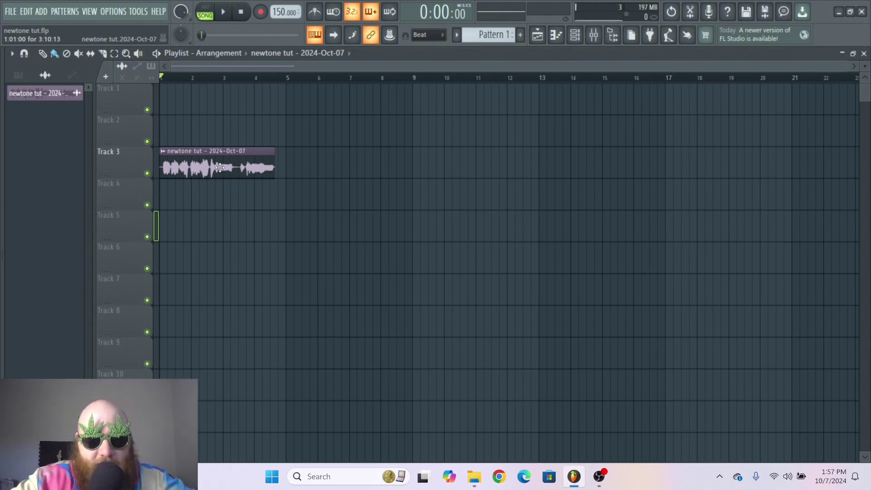
pyautogui.press('space')
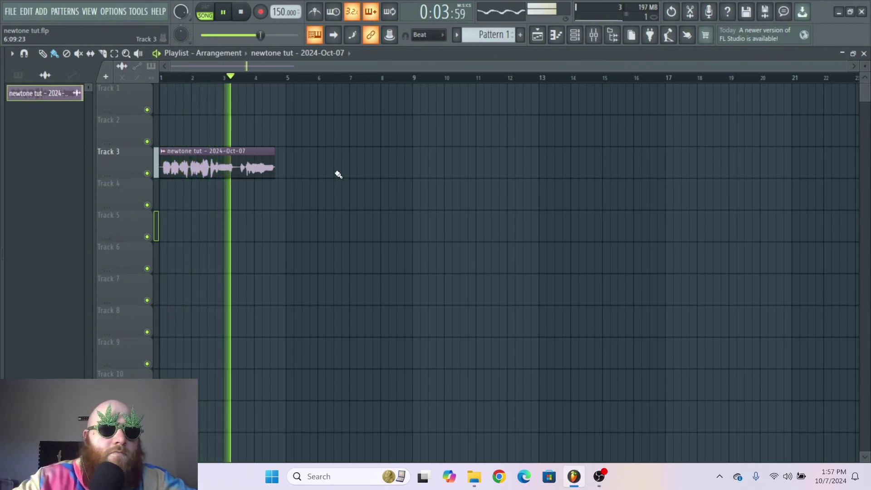
pyautogui.press('space')
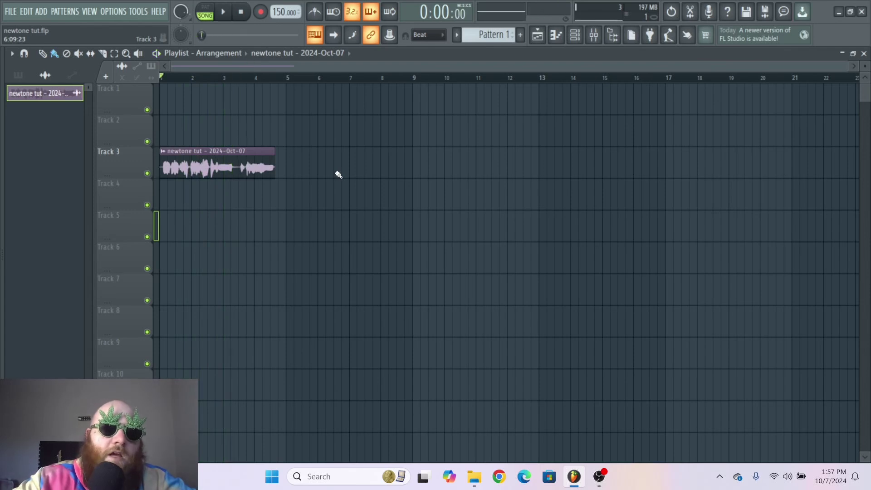
# Step: Open the vocal clip's sample settings and send its audio to the pitch corrector
pyautogui.doubleClick(228, 163)
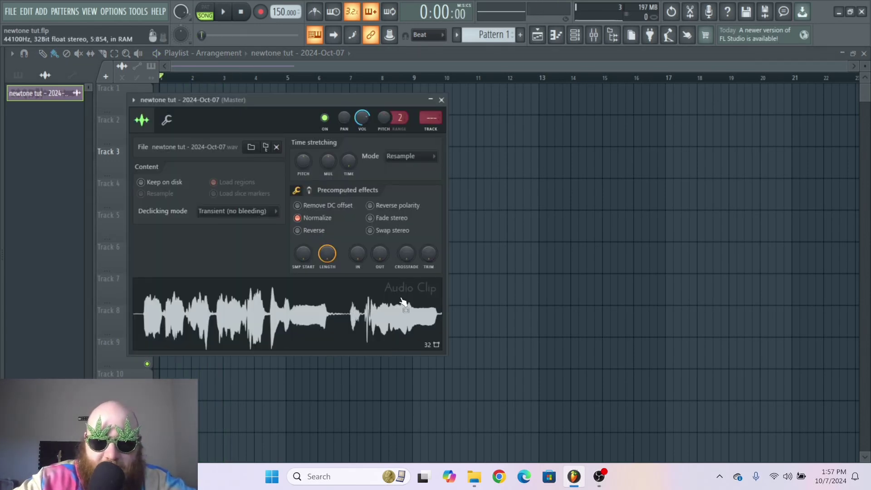
pyautogui.rightClick(301, 296)
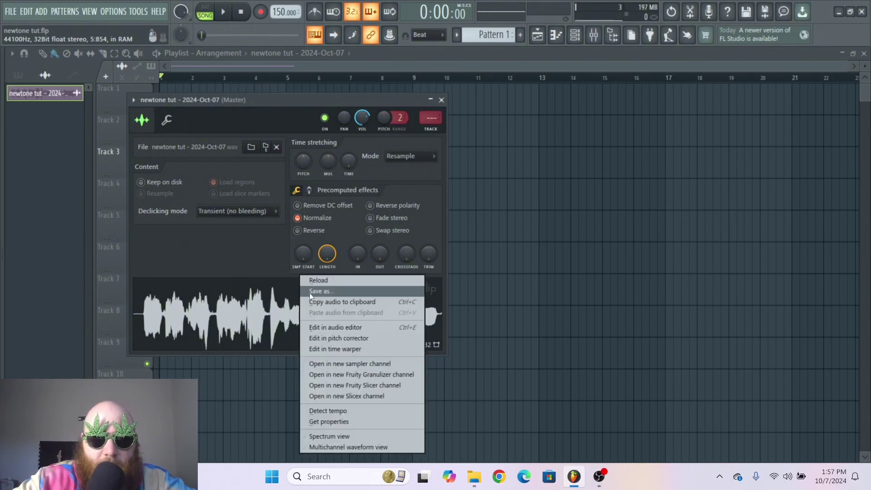
pyautogui.click(363, 338)
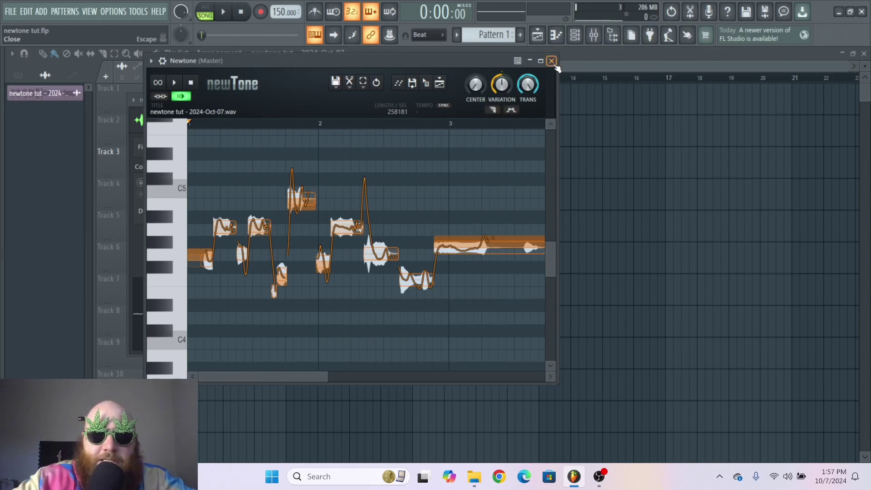
# Step: Close Newtone, delete it from the Master track's first effect slot, and close the sample settings and mixer windows
pyautogui.click(552, 61)
pyautogui.press('F9')
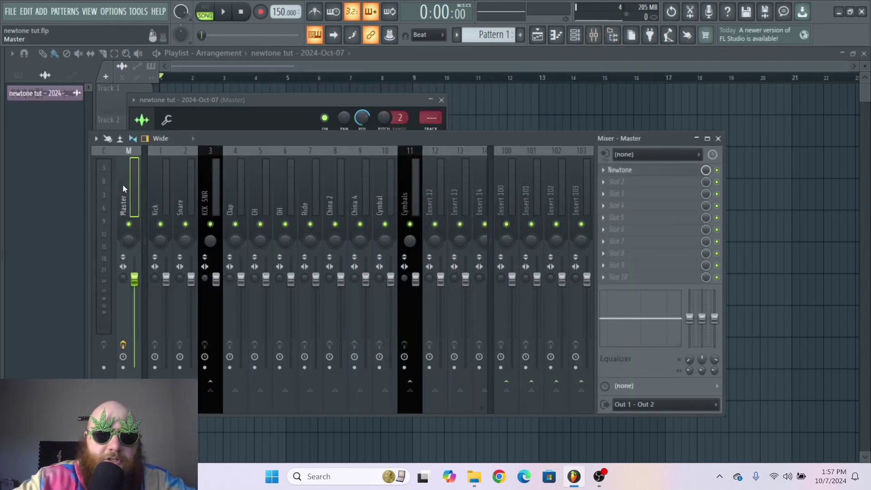
pyautogui.click(604, 170)
pyautogui.click(634, 195)
pyautogui.moveTo(346, 110); pyautogui.dragTo(364, 108)
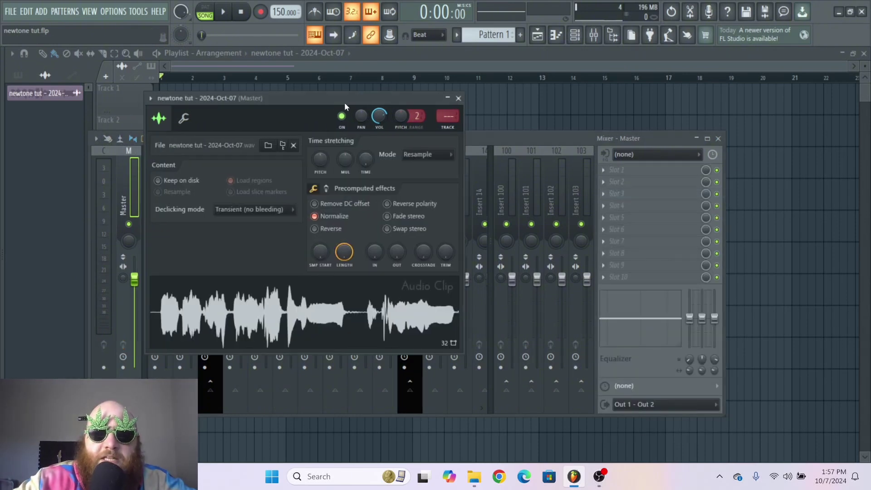
pyautogui.click(459, 99)
pyautogui.press('F9')
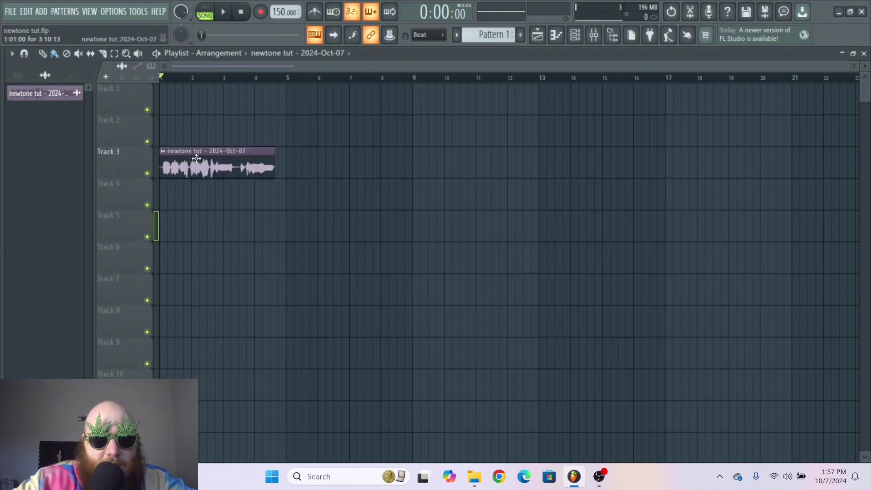
# Step: Reopen the vocal clip's sample settings and make that window detached
pyautogui.doubleClick(222, 170)
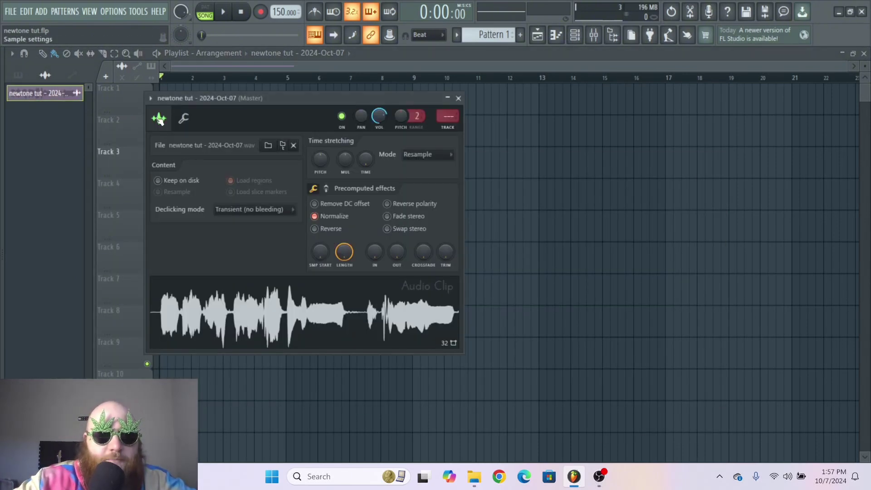
pyautogui.click(150, 98)
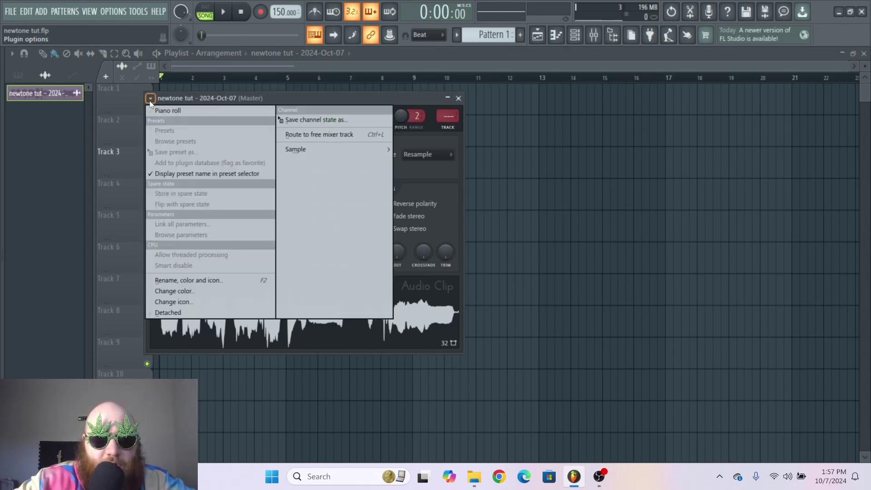
pyautogui.click(187, 313)
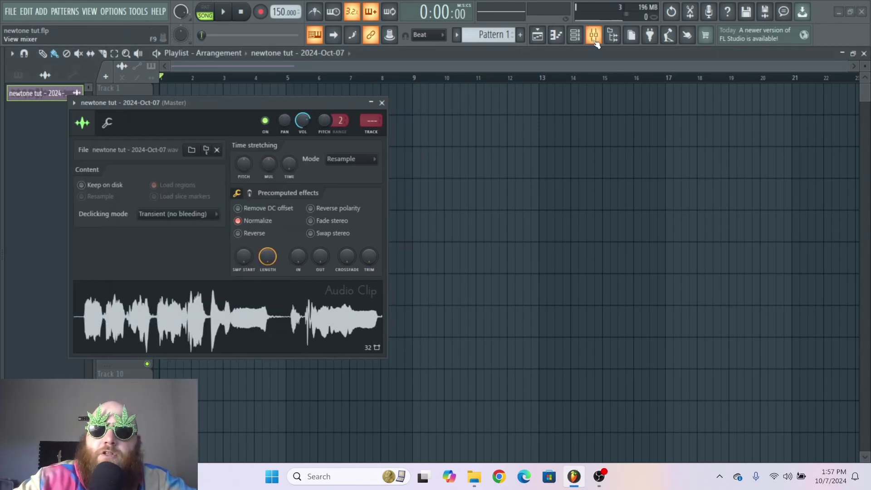
# Step: Show the mixer and load Newtone into effect slot 3 of Insert 13
pyautogui.click(595, 40)
pyautogui.click(461, 176)
pyautogui.click(625, 189)
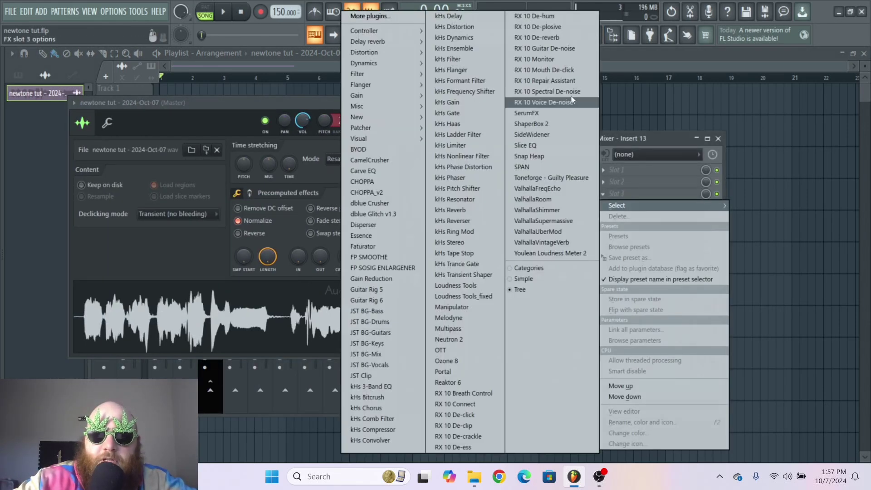
pyautogui.moveTo(395, 108)
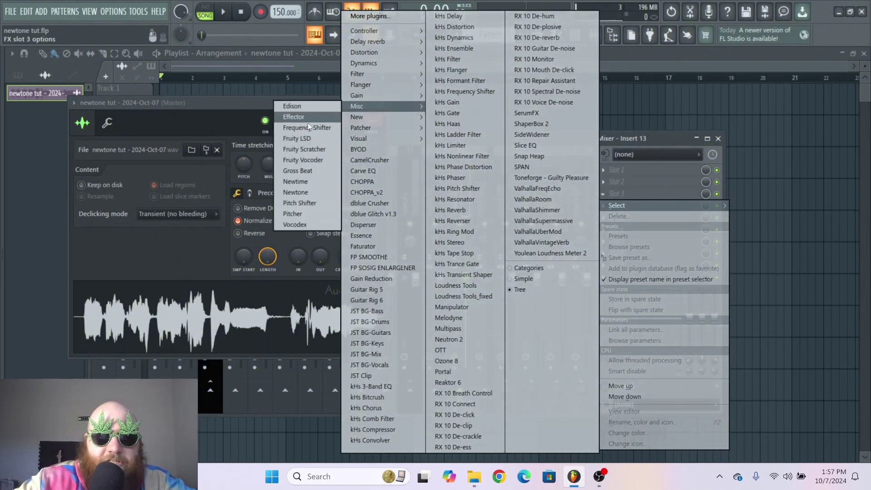
pyautogui.click(312, 193)
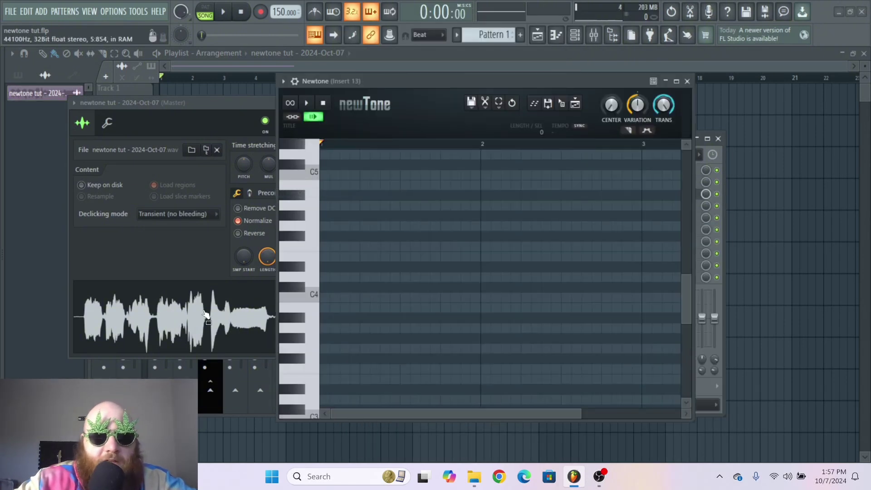
# Step: Load the vocal clip's waveform from its sample settings into Newtone and close the sample settings window
pyautogui.moveTo(164, 321); pyautogui.dragTo(389, 286)
pyautogui.click(369, 92)
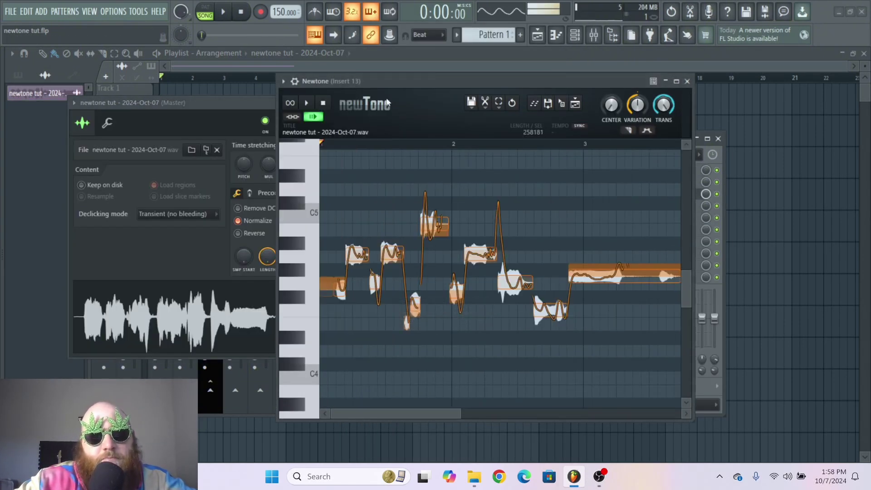
pyautogui.moveTo(236, 105); pyautogui.dragTo(168, 105)
pyautogui.click(316, 103)
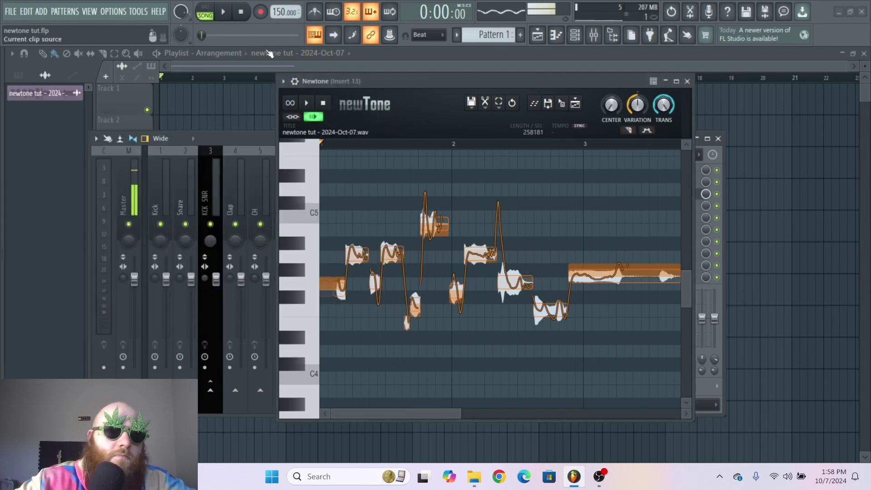
# Step: Preview kick one-shots in the browser's KCK folder and bring ACEAURA_kick_centered into Newtone
pyautogui.moveTo(3, 77)
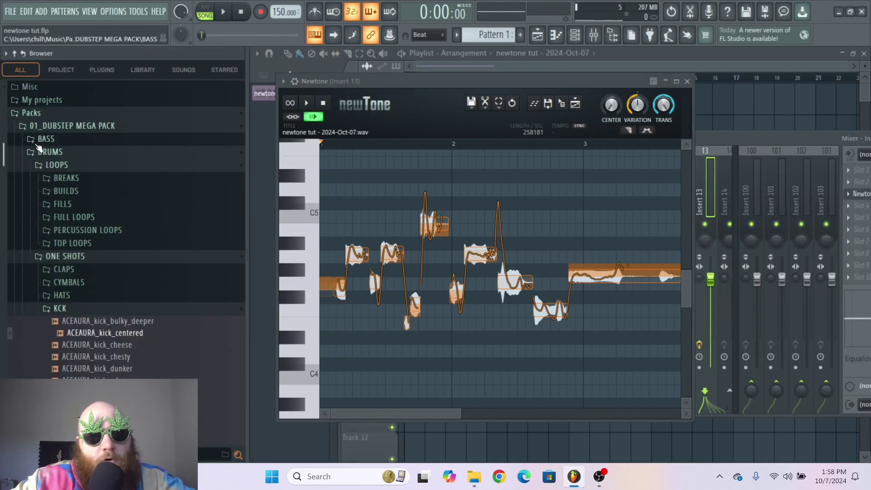
pyautogui.click(80, 356)
pyautogui.click(102, 333)
pyautogui.moveTo(101, 336); pyautogui.dragTo(418, 227)
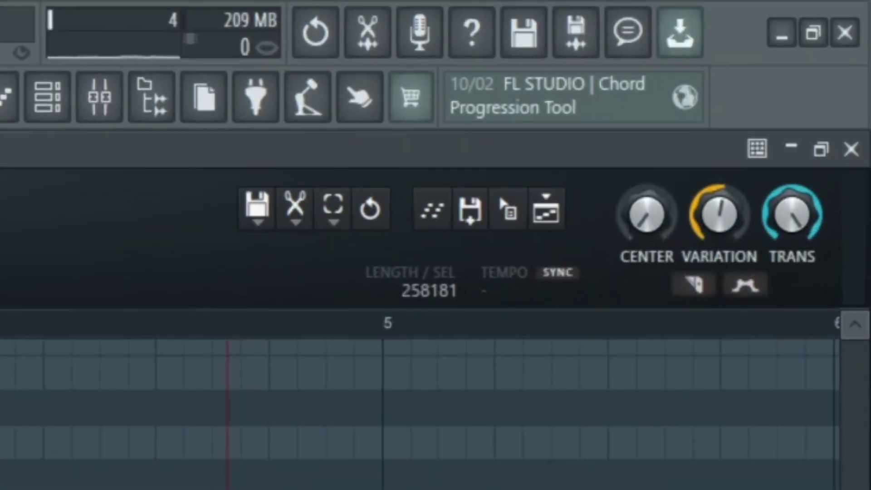
# Step: Try Newtone's Variation control and raise Center to its maximum to snap the vocal notes to pitch
pyautogui.moveTo(717, 225); pyautogui.dragTo(717, 230)
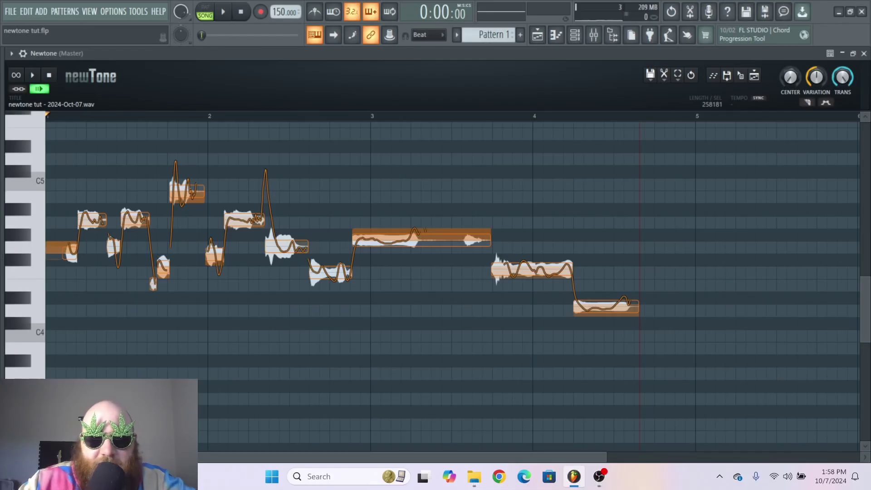
pyautogui.moveTo(790, 77); pyautogui.dragTo(790, 47)
pyautogui.scroll(-3, 790, 77)
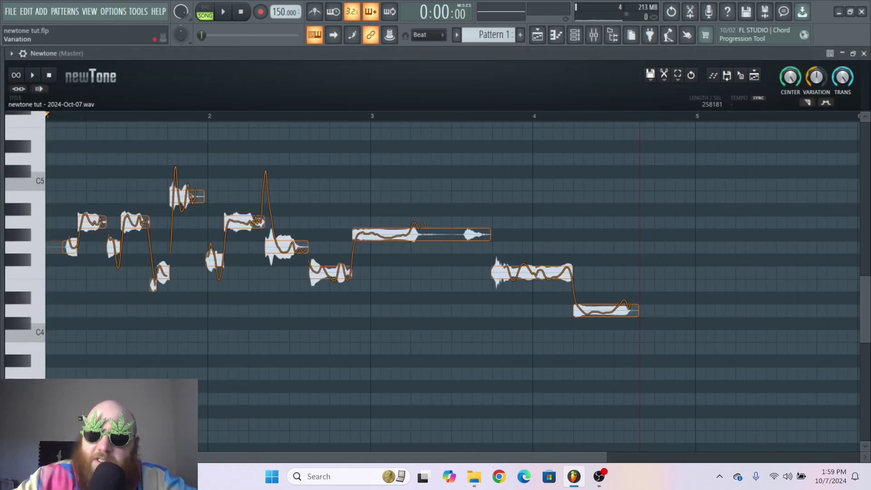
# Step: Sweep Variation between 0% and 200%, leave it at 0%, and play part of the flattened vocal
pyautogui.click(816, 77)
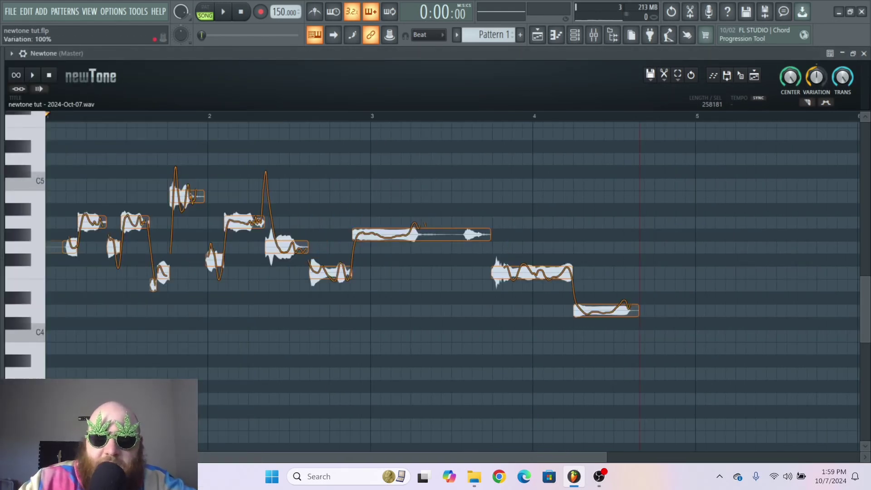
pyautogui.moveTo(816, 77); pyautogui.dragTo(817, 123)
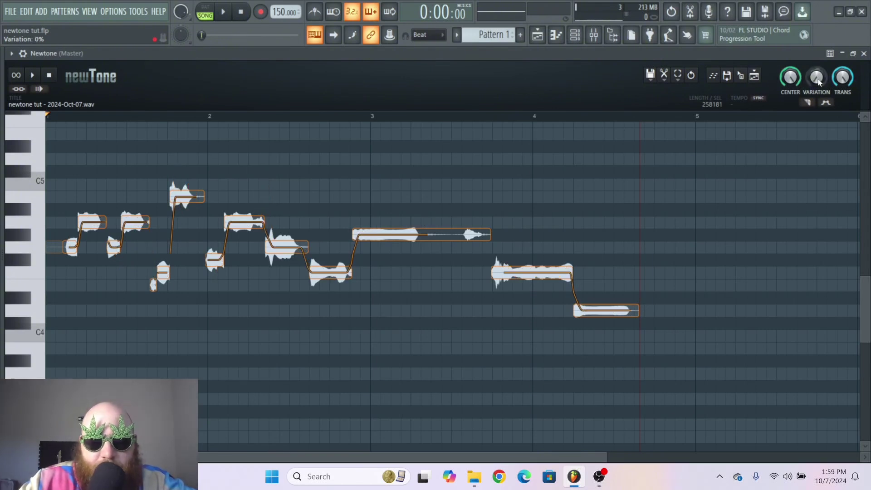
pyautogui.moveTo(816, 77); pyautogui.dragTo(816, 45)
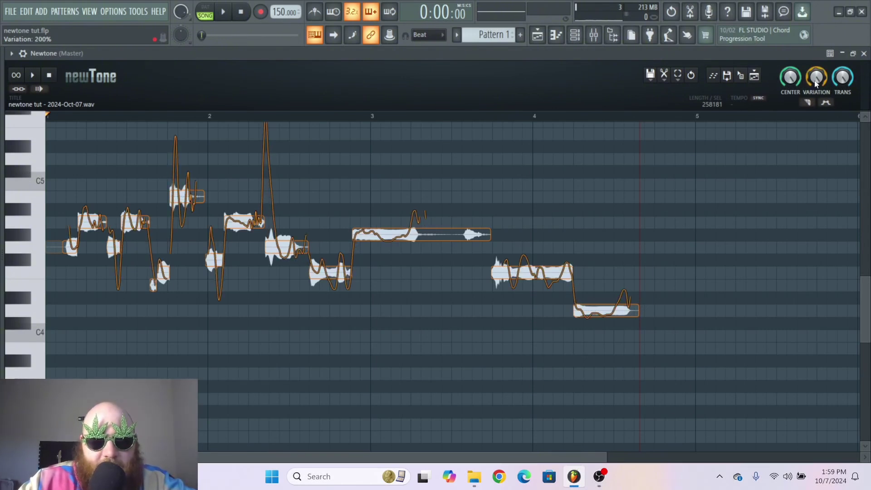
pyautogui.moveTo(817, 77); pyautogui.dragTo(817, 109)
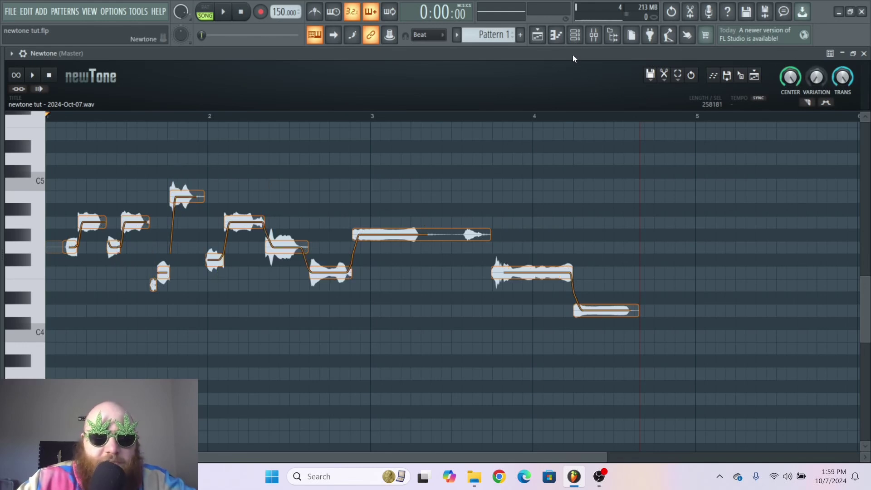
pyautogui.click(32, 76)
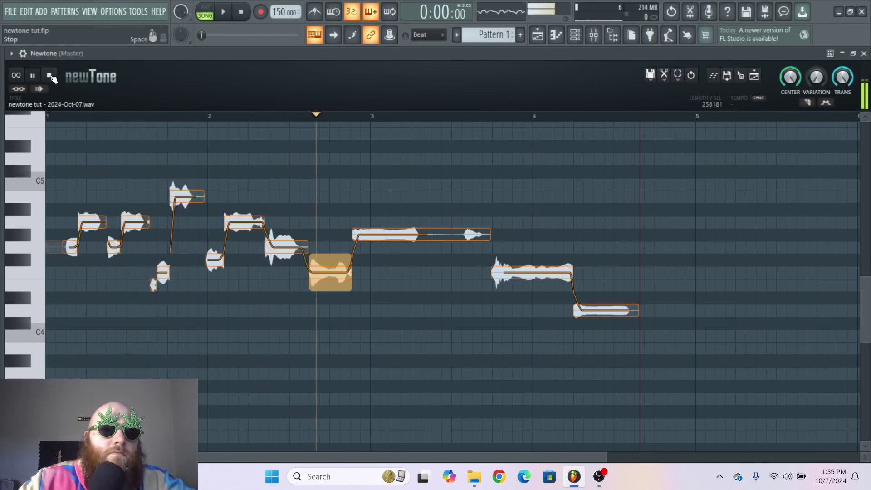
pyautogui.click(49, 76)
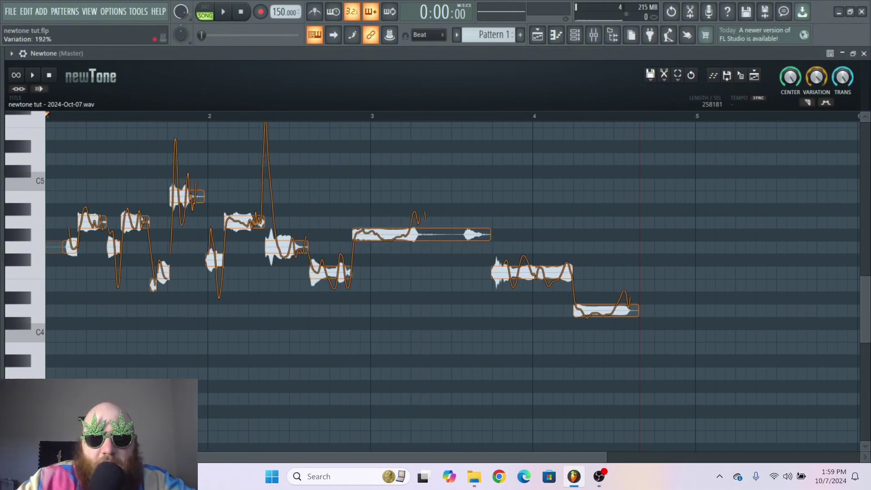
# Step: Play part of the vocal with Variation raised to 200%, and return Variation to 100%
pyautogui.click(33, 75)
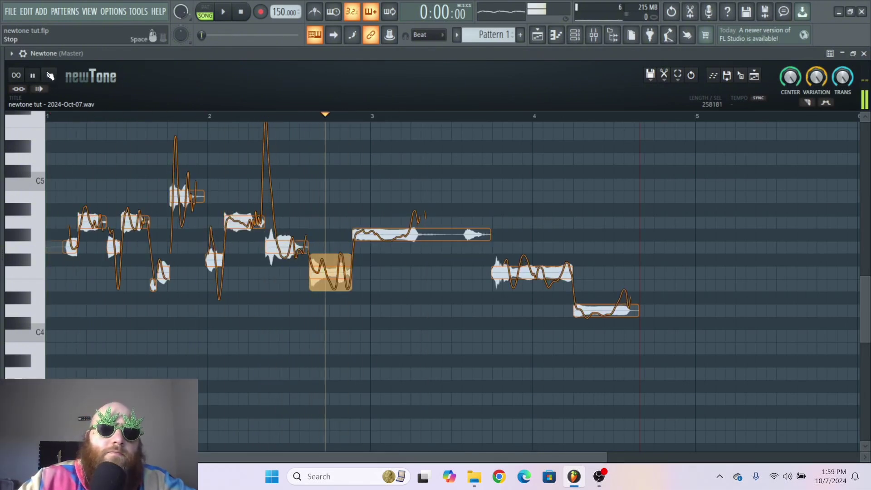
pyautogui.click(49, 76)
pyautogui.moveTo(816, 77); pyautogui.dragTo(816, 102)
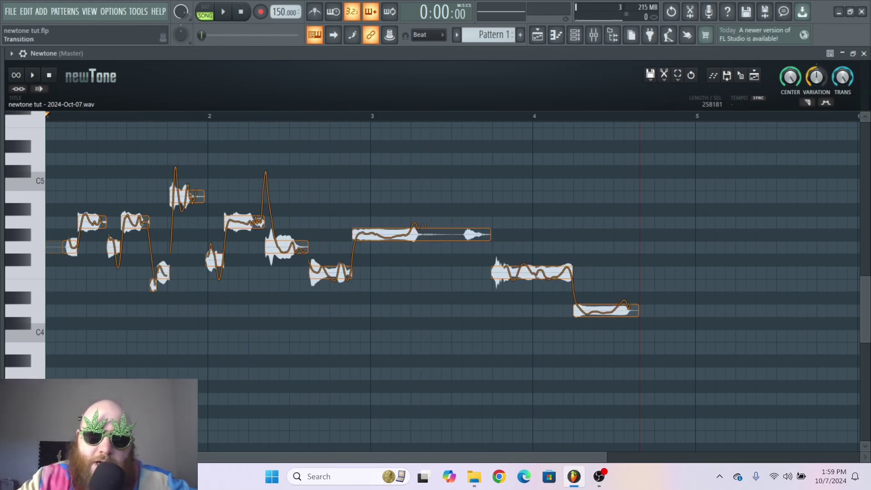
# Step: Lower Transition to its minimum and raise it to about a quarter, with Variation kept at 0%
pyautogui.moveTo(842, 78); pyautogui.dragTo(842, 118)
pyautogui.moveTo(842, 77); pyautogui.dragTo(843, 57)
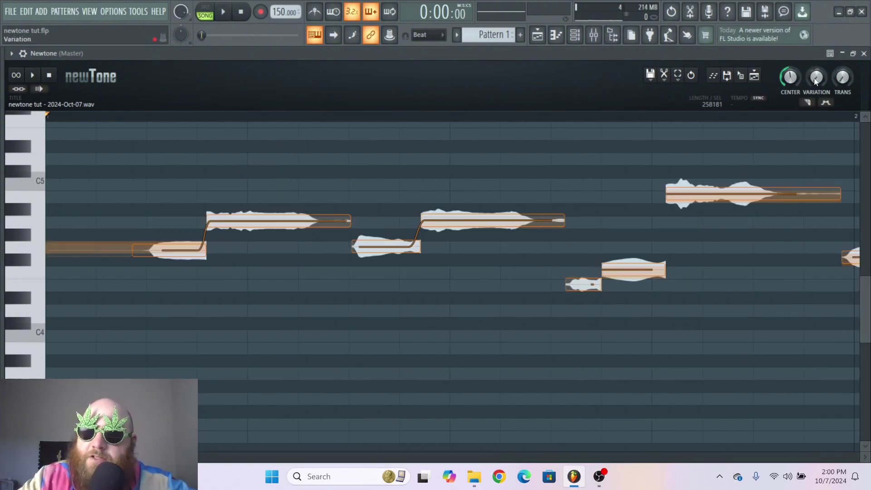
pyautogui.moveTo(817, 78); pyautogui.dragTo(791, 59)
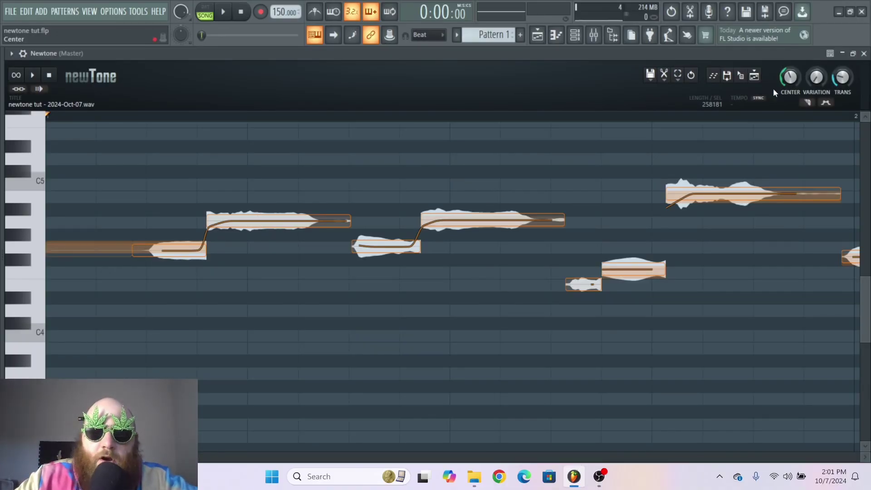
# Step: With Center at maximum, sweep Variation up to 200% and back down, finishing at 0% for flat note pitch
pyautogui.moveTo(817, 77); pyautogui.dragTo(817, 50)
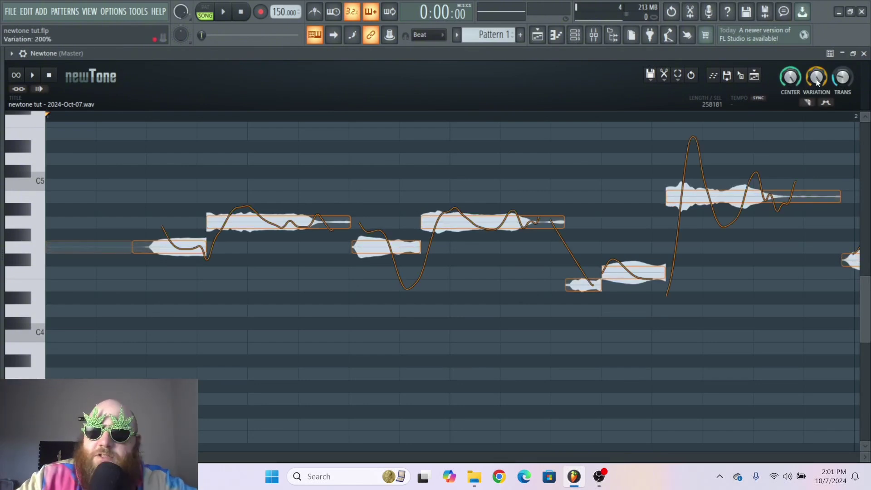
pyautogui.moveTo(817, 81); pyautogui.dragTo(816, 102)
pyautogui.hscroll(5, 376, 203)
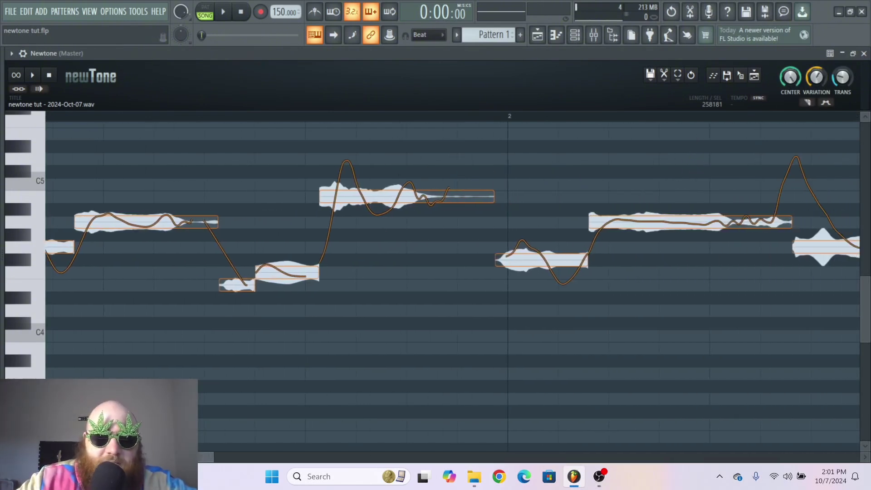
pyautogui.moveTo(817, 77); pyautogui.dragTo(817, 50)
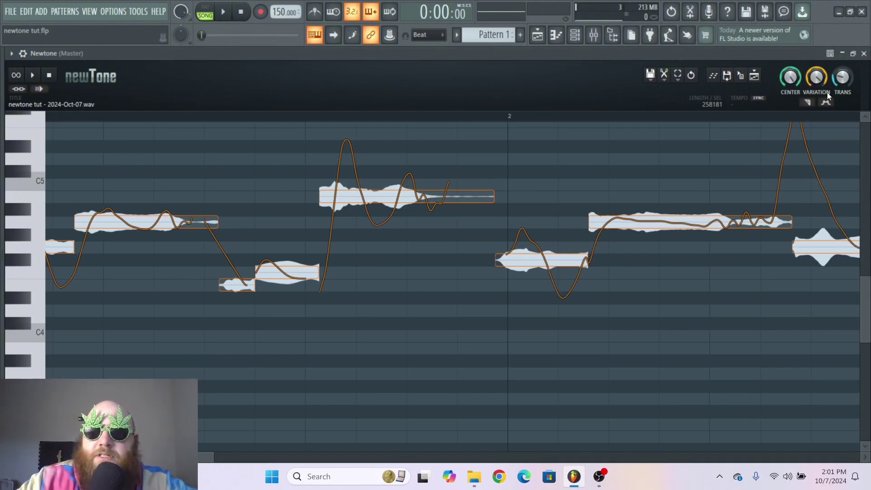
pyautogui.moveTo(818, 83); pyautogui.dragTo(818, 141)
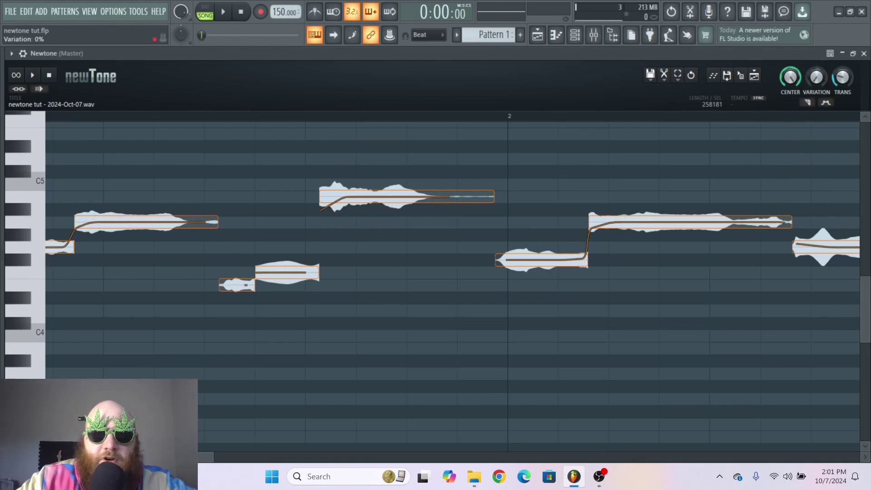
# Step: Turn on advanced edit mode and set the playback position inside the first long A4 note
pyautogui.click(357, 199)
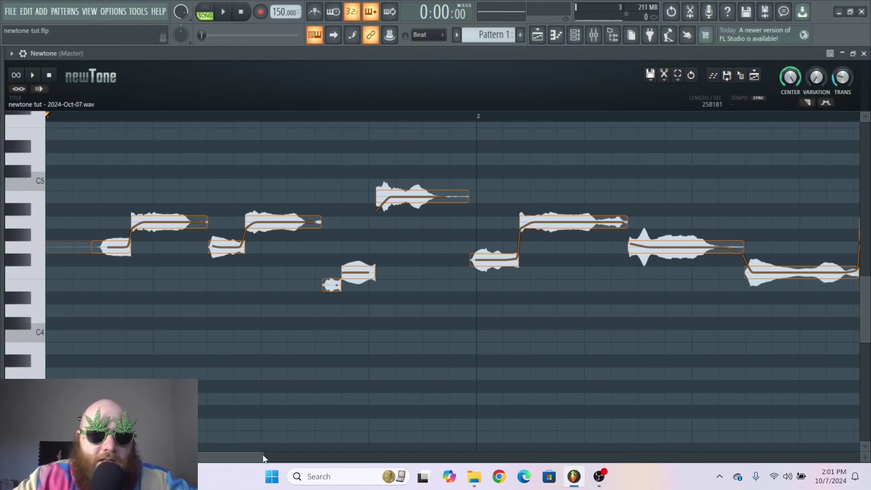
pyautogui.moveTo(264, 457); pyautogui.dragTo(250, 457)
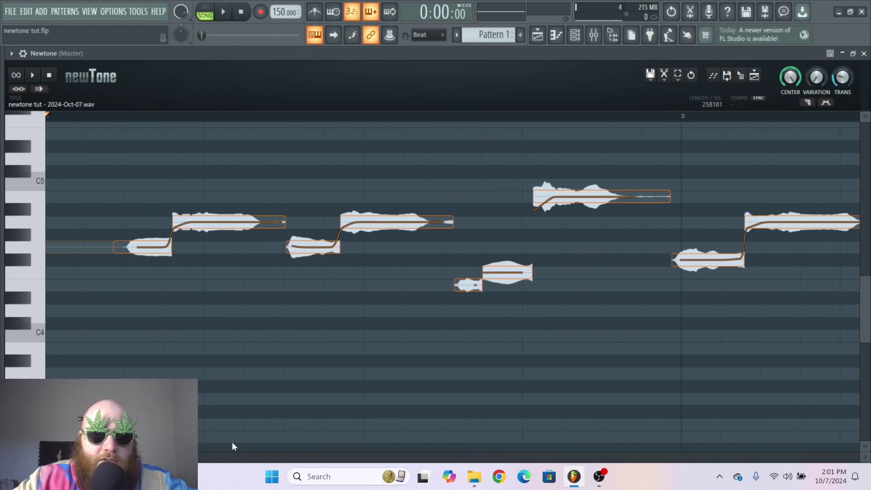
pyautogui.doubleClick(223, 223)
pyautogui.click(241, 232)
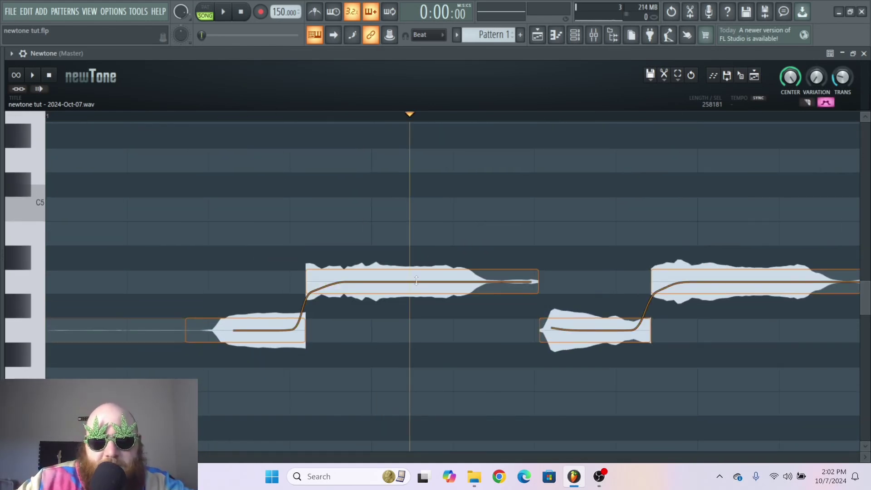
pyautogui.moveTo(419, 279)
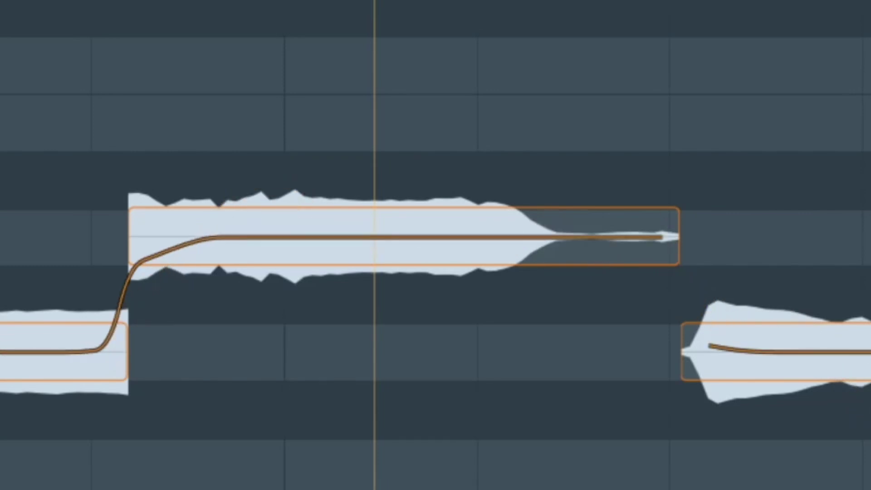
# Step: Sweep the first long A4 note's own variation, flattening its pitch curve and leaving a slight pitch movement
pyautogui.moveTo(348, 224)
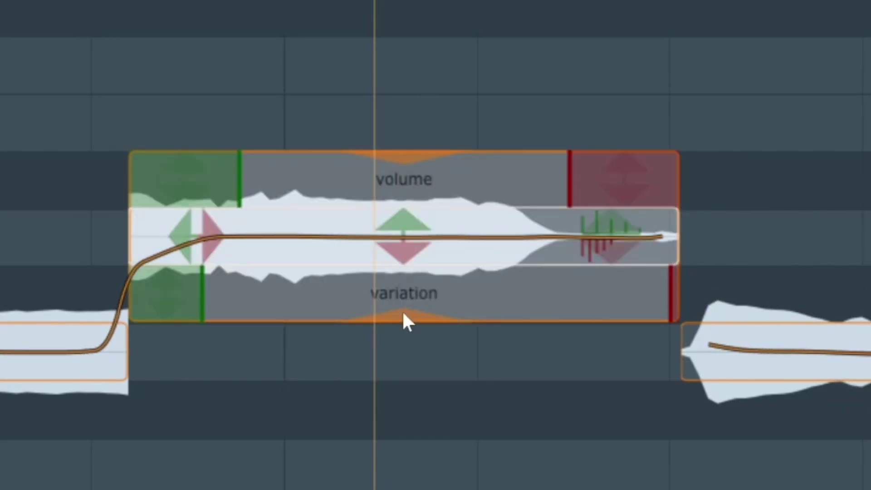
pyautogui.moveTo(404, 321); pyautogui.dragTo(411, 314)
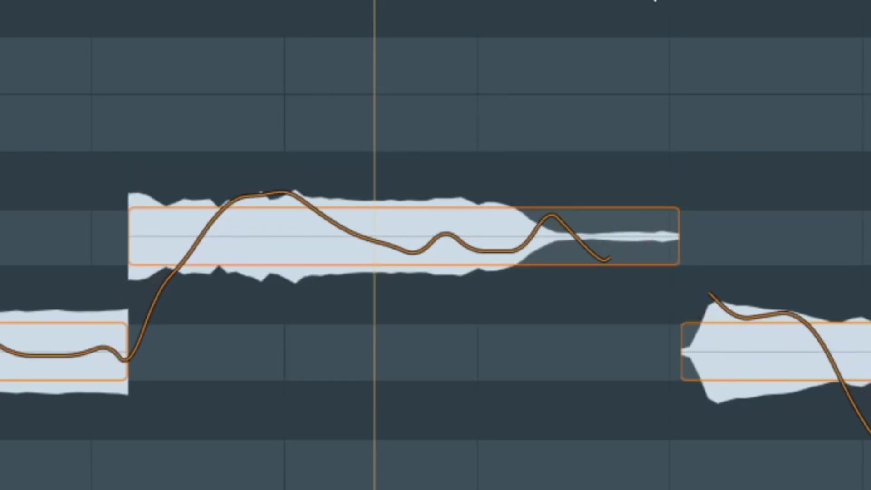
pyautogui.moveTo(370, 247)
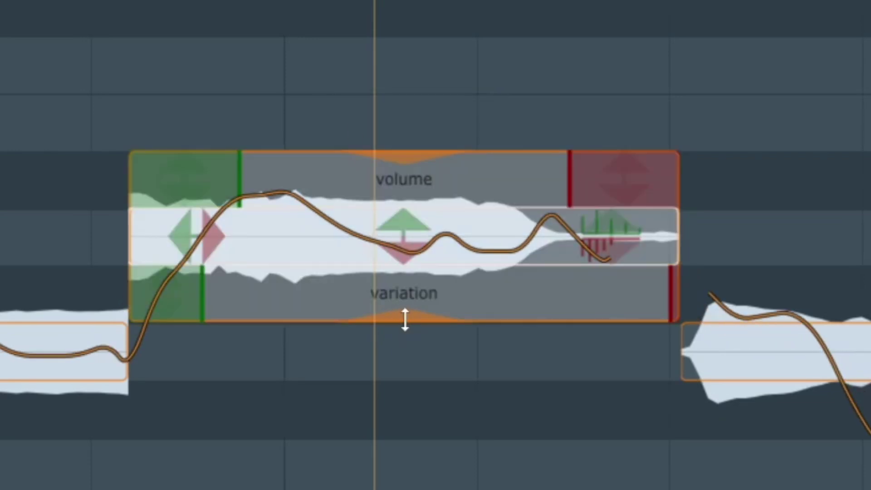
pyautogui.moveTo(405, 317); pyautogui.dragTo(472, 50)
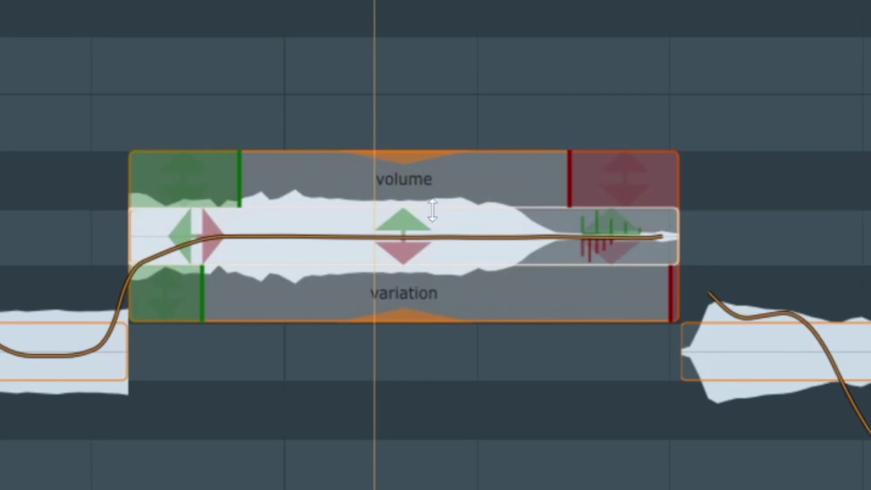
pyautogui.moveTo(406, 323); pyautogui.dragTo(422, 341)
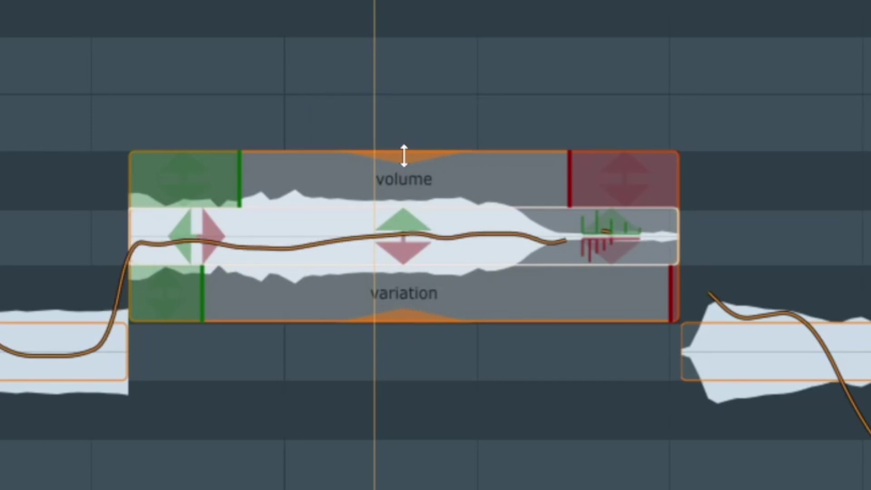
# Step: Raise the note's volume and shorten its volume fade-in and fade-out regions
pyautogui.moveTo(404, 156)
pyautogui.mouseDown()
pyautogui.moveTo(411, 488)
pyautogui.moveTo(390, 253)
pyautogui.moveTo(420, 352)
pyautogui.moveTo(376, 90)
pyautogui.moveTo(376, 41)
pyautogui.moveTo(413, 88)
pyautogui.moveTo(413, 136)
pyautogui.moveTo(409, 127)
pyautogui.moveTo(425, 102)
pyautogui.moveTo(410, 150)
pyautogui.mouseUp()
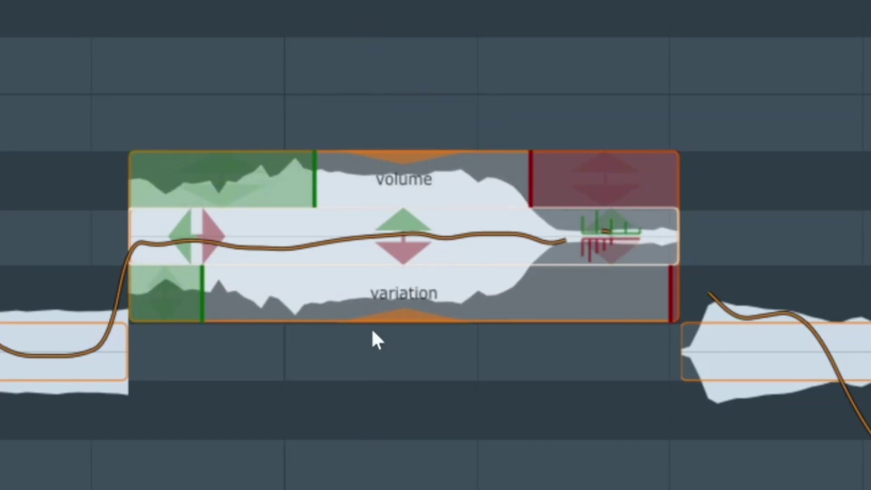
pyautogui.moveTo(314, 175); pyautogui.dragTo(254, 177)
pyautogui.moveTo(530, 175); pyautogui.dragTo(558, 174)
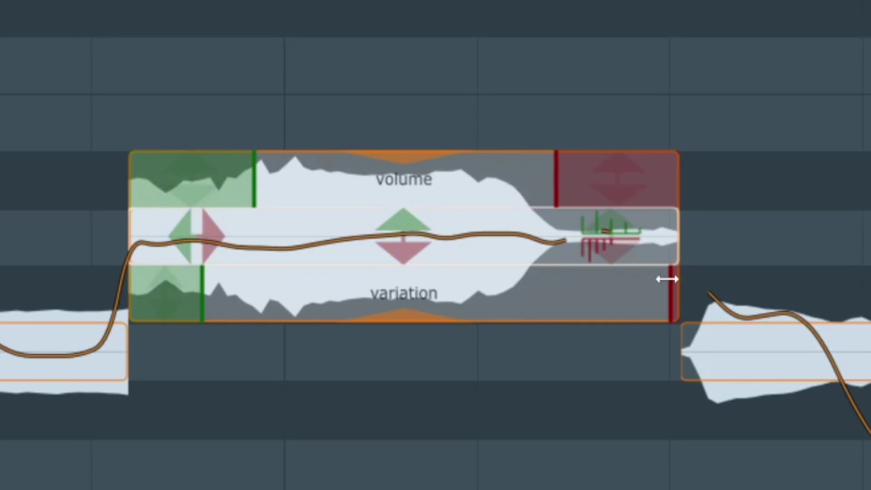
# Step: Lengthen the note's variation fade-in and fade-out regions, and shorten its volume fade-out region further
pyautogui.moveTo(668, 278); pyautogui.dragTo(581, 282)
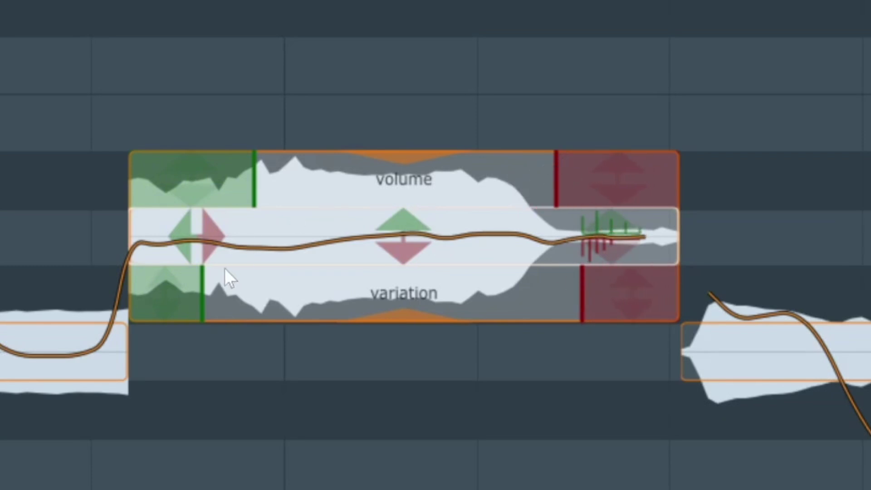
pyautogui.moveTo(202, 290); pyautogui.dragTo(213, 289)
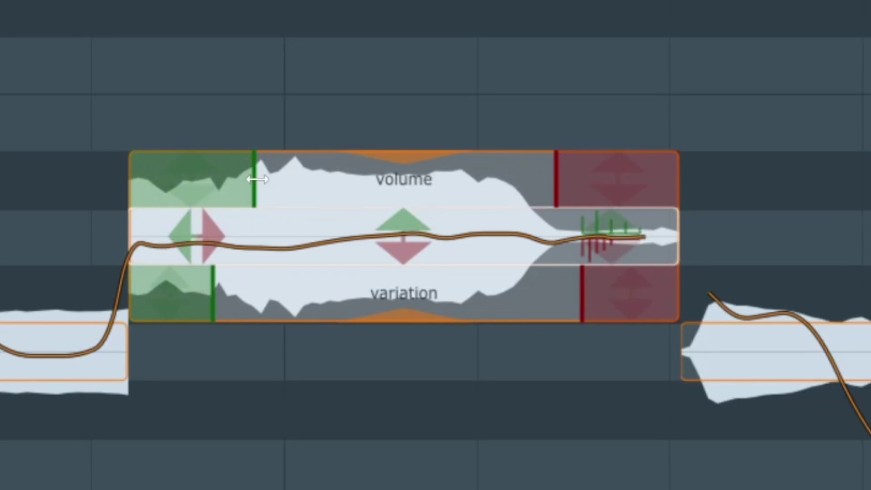
pyautogui.moveTo(255, 179)
pyautogui.mouseDown()
pyautogui.moveTo(193, 179)
pyautogui.moveTo(254, 173)
pyautogui.mouseUp()
pyautogui.moveTo(558, 176); pyautogui.dragTo(594, 173)
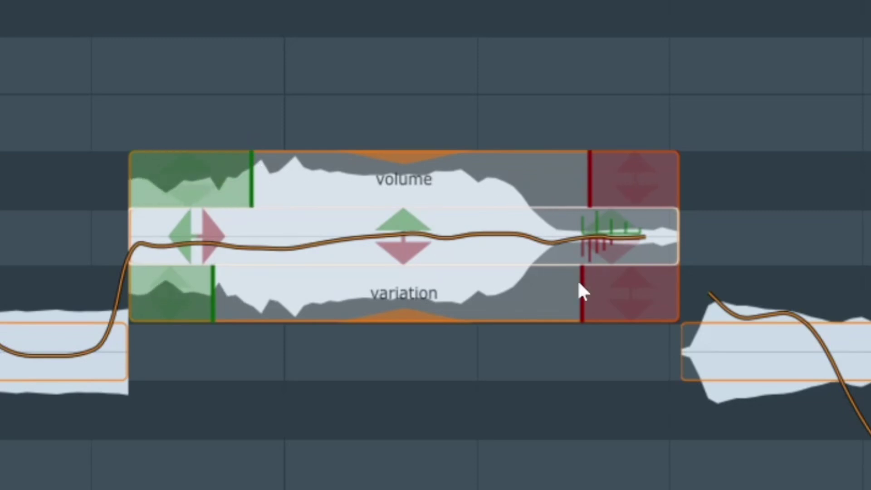
pyautogui.moveTo(584, 290)
pyautogui.mouseDown()
pyautogui.moveTo(636, 280)
pyautogui.moveTo(557, 286)
pyautogui.moveTo(668, 274)
pyautogui.moveTo(588, 277)
pyautogui.mouseUp()
pyautogui.moveTo(212, 281); pyautogui.dragTo(247, 285)
pyautogui.moveTo(198, 184); pyautogui.dragTo(200, 202)
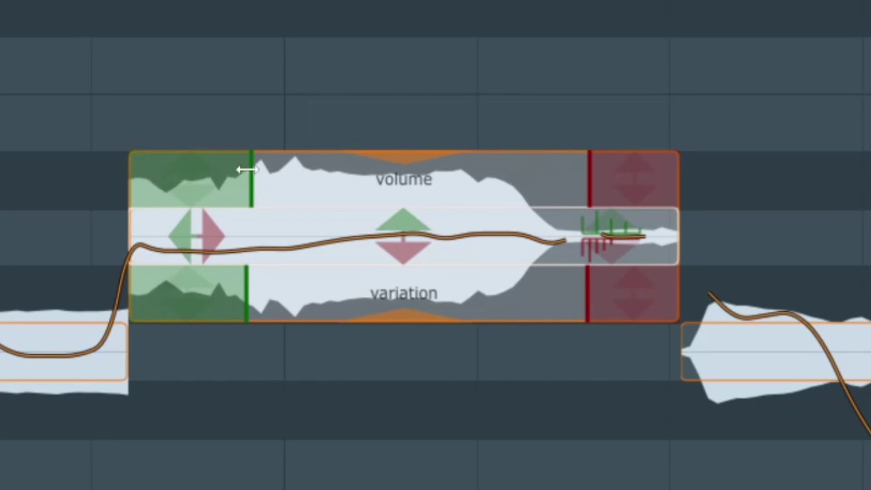
# Step: Extend the volume fade-in to mid-note, lower its gain to start from silence, and shorten it to the very start
pyautogui.moveTo(247, 169); pyautogui.dragTo(405, 166)
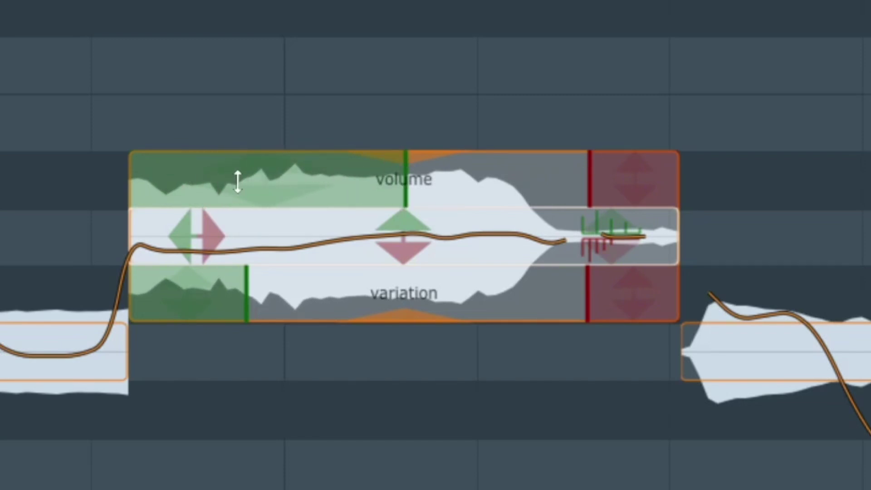
pyautogui.moveTo(238, 181); pyautogui.dragTo(243, 227)
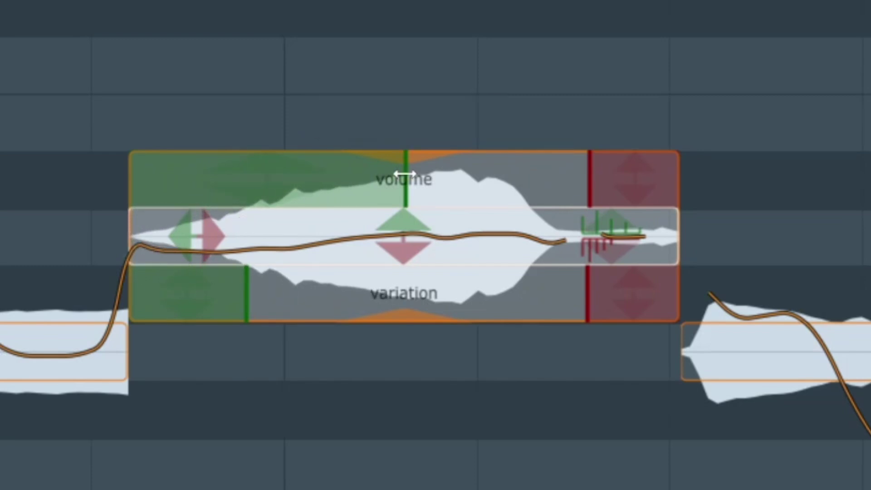
pyautogui.moveTo(405, 181); pyautogui.dragTo(336, 176)
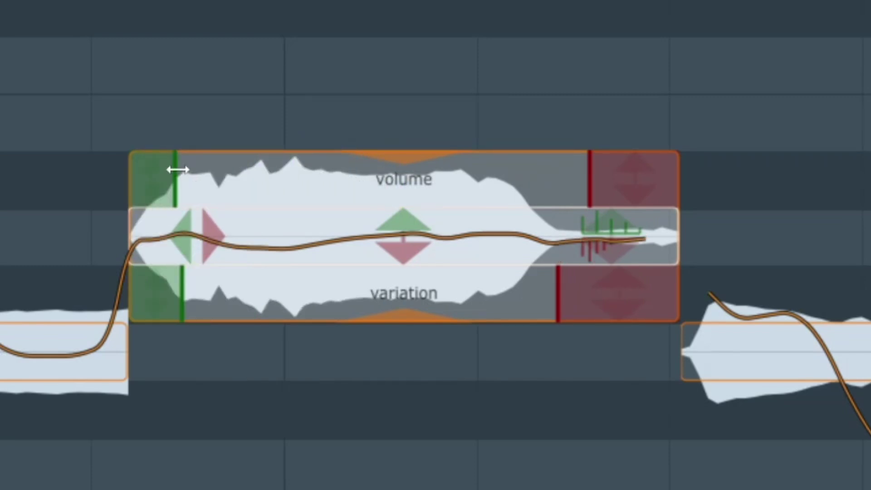
pyautogui.moveTo(178, 169); pyautogui.dragTo(145, 181)
# Step: Adjust the note's variation fade-in level and length, and extend its variation fade-out back to about mid-note
pyautogui.moveTo(181, 297); pyautogui.dragTo(343, 297)
pyautogui.moveTo(218, 294); pyautogui.dragTo(241, 290)
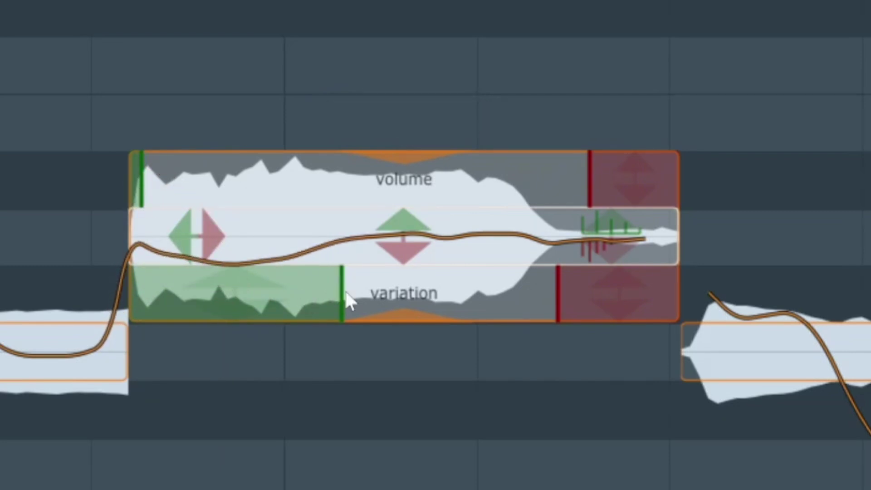
pyautogui.moveTo(341, 292); pyautogui.dragTo(243, 272)
pyautogui.moveTo(561, 289); pyautogui.dragTo(429, 291)
# Step: Set the note's fade out gain to 0.00% and adjust the length of its volume fade-out
pyautogui.moveTo(645, 174)
pyautogui.moveTo(645, 174); pyautogui.dragTo(603, 288)
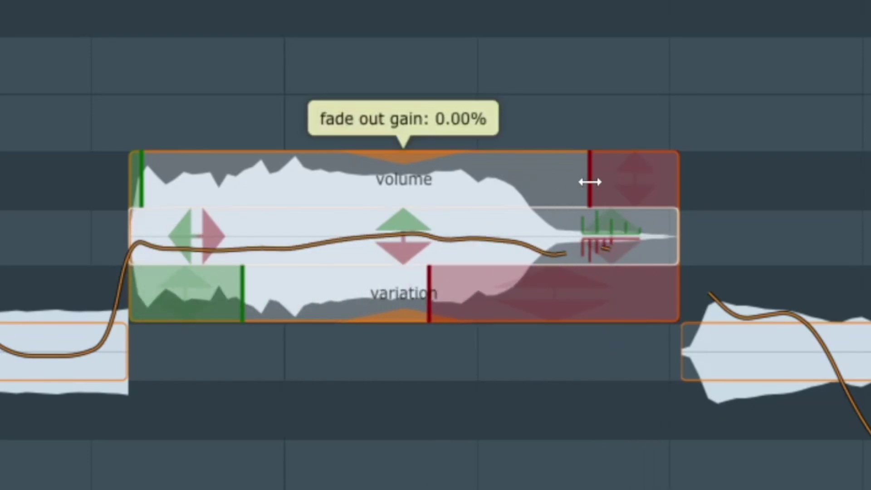
pyautogui.moveTo(589, 181); pyautogui.dragTo(424, 186)
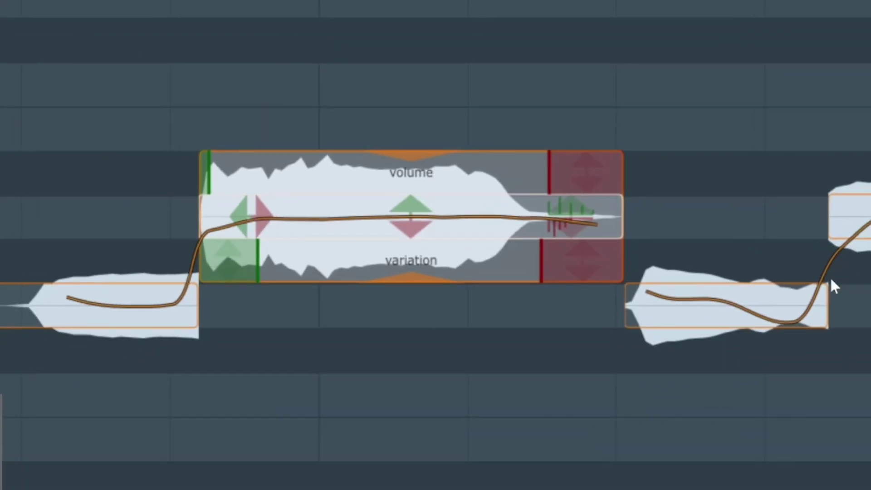
# Step: Try shifting the note later in time, compare it with the original timing, play it, and restore its position
pyautogui.moveTo(806, 353)
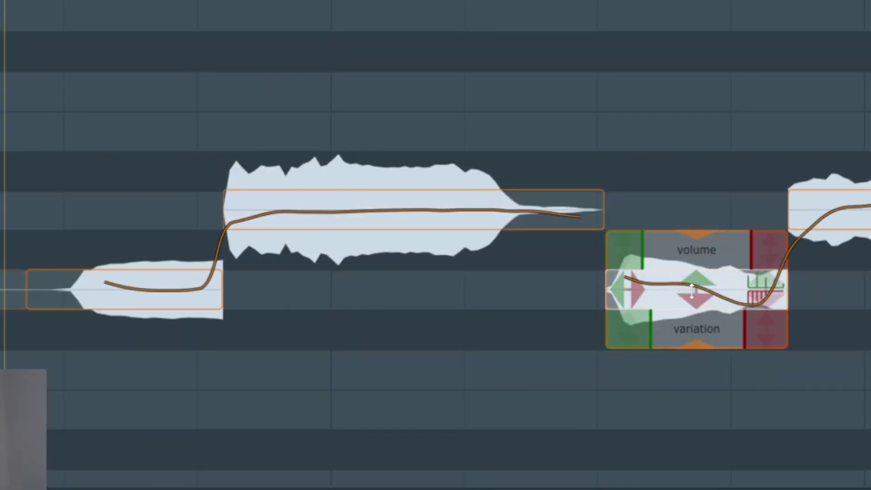
pyautogui.moveTo(275, 215)
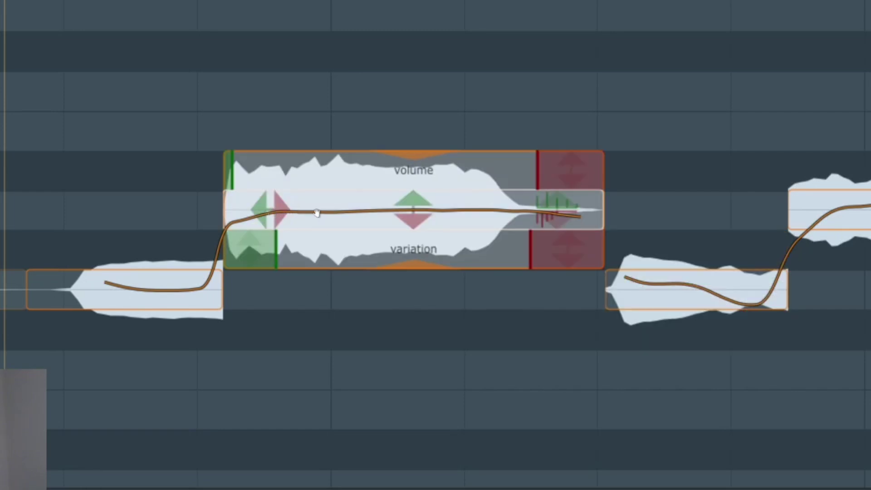
pyautogui.moveTo(324, 213); pyautogui.dragTo(381, 217)
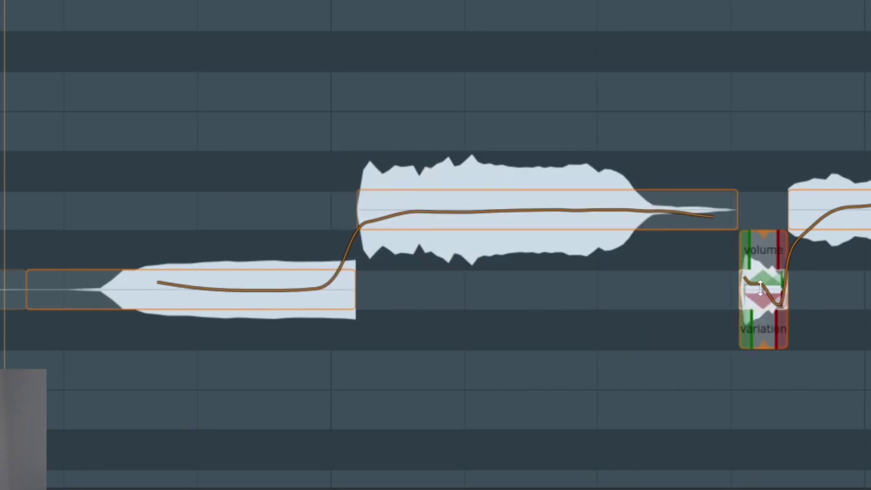
pyautogui.hotkey('ctrl', 'z')
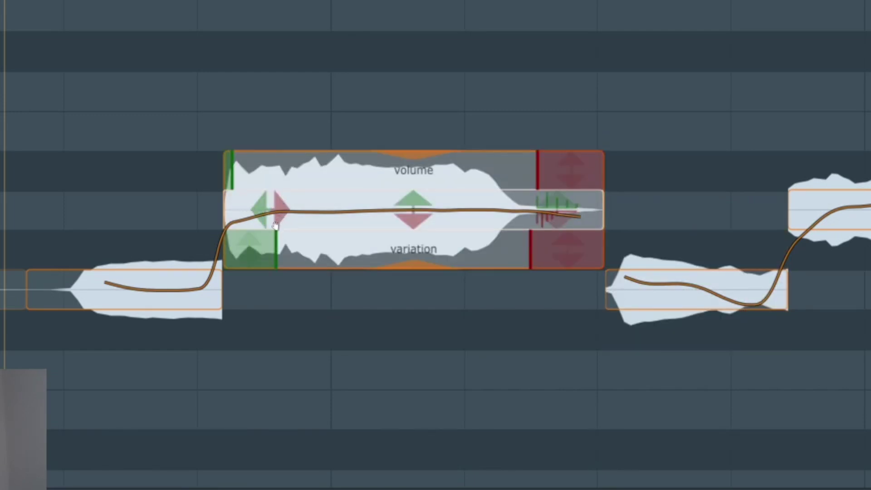
pyautogui.hotkey('ctrl', 'z')
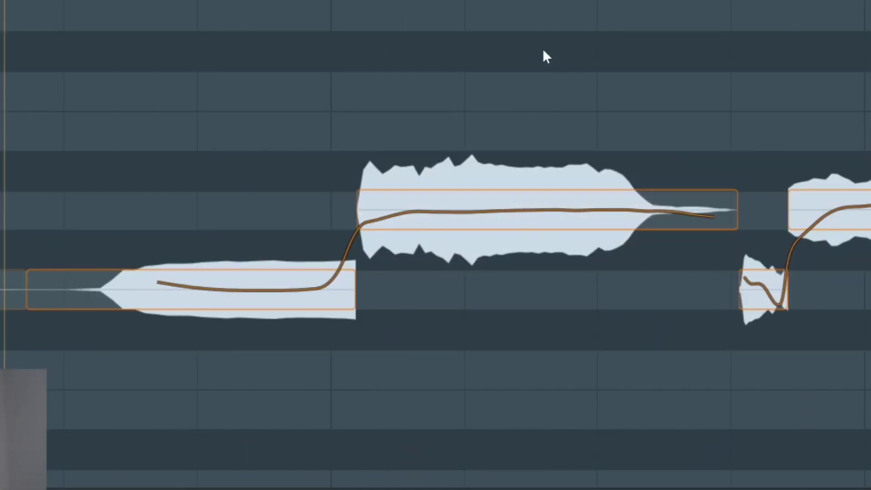
pyautogui.press('space')
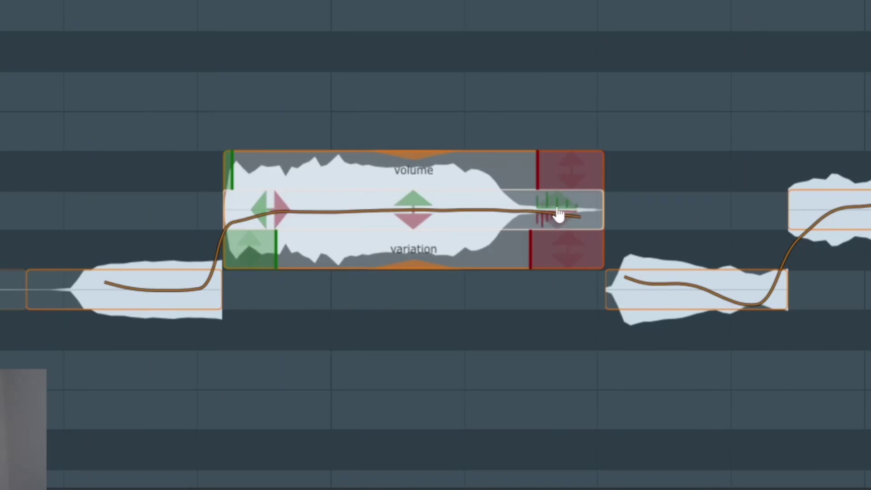
# Step: Try formant shifts of -4.81 st and -7.84 st on the note with playback, and drag its formant shift upward
pyautogui.moveTo(558, 208); pyautogui.dragTo(556, 150)
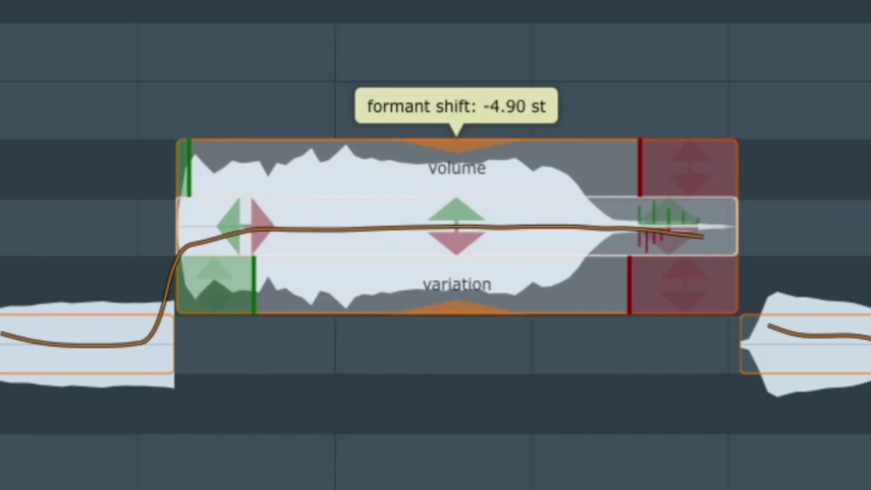
pyautogui.moveTo(457, 145); pyautogui.dragTo(456, 153)
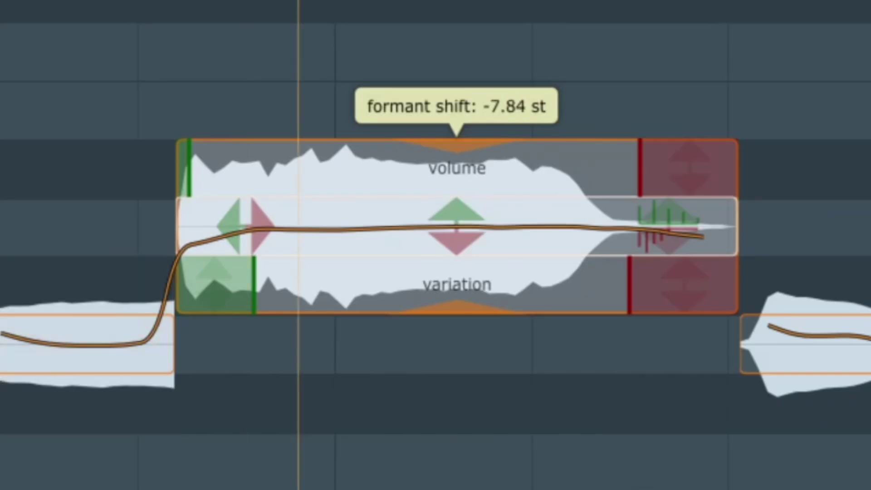
pyautogui.moveTo(680, 220)
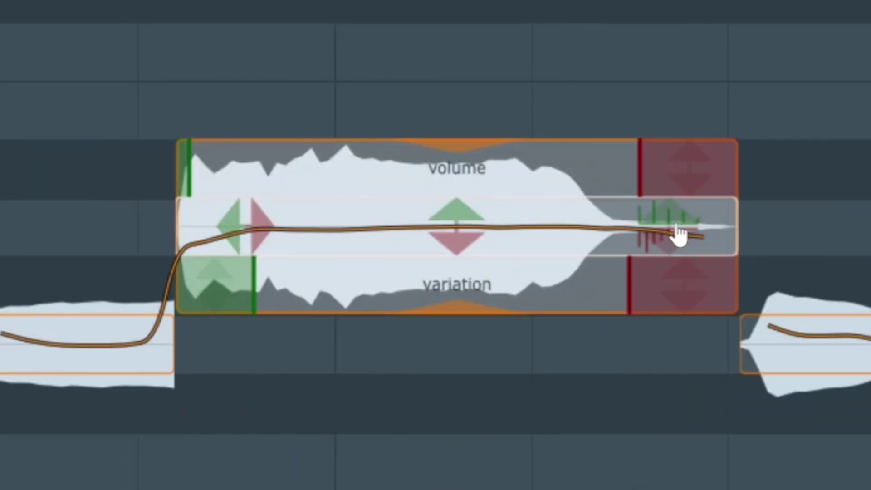
pyautogui.moveTo(678, 225); pyautogui.dragTo(706, 0)
pyautogui.moveTo(668, 241); pyautogui.dragTo(690, 0)
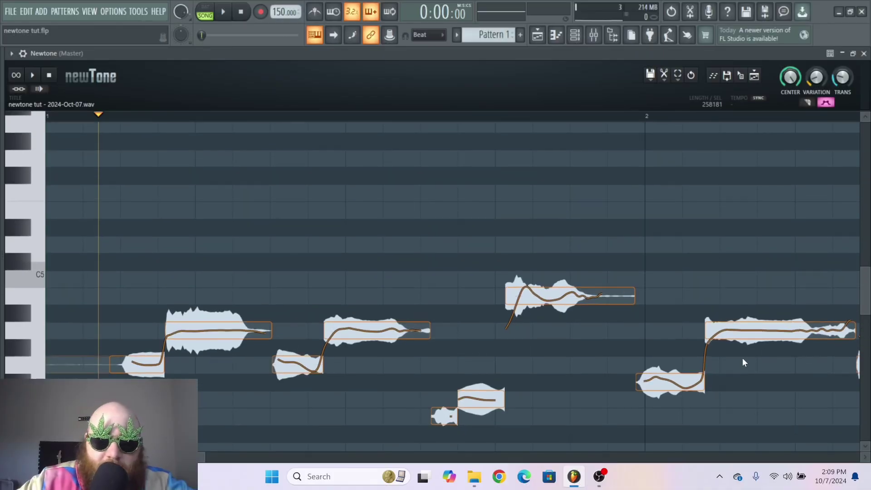
# Step: Select the run of notes from the first long A4 note onward and test its pitch shift, leaving it at 0 semitones
pyautogui.scroll(-1, 745, 362)
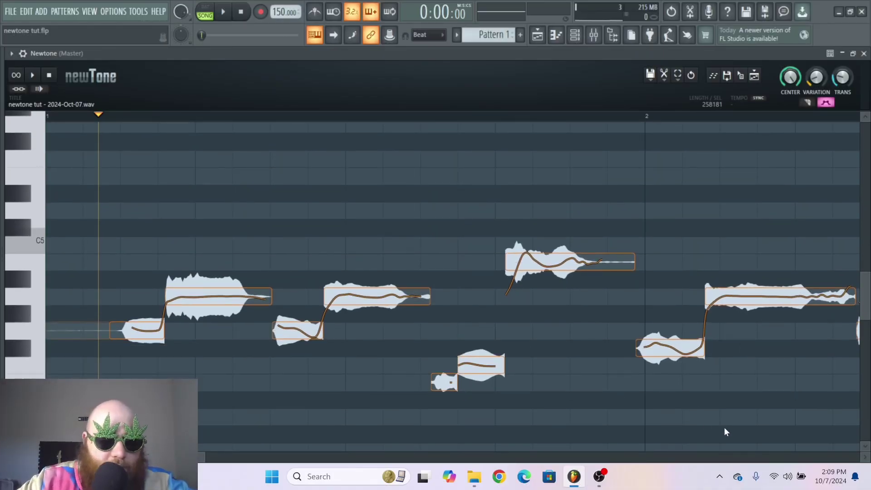
pyautogui.moveTo(755, 422); pyautogui.dragTo(185, 194)
pyautogui.moveTo(203, 297)
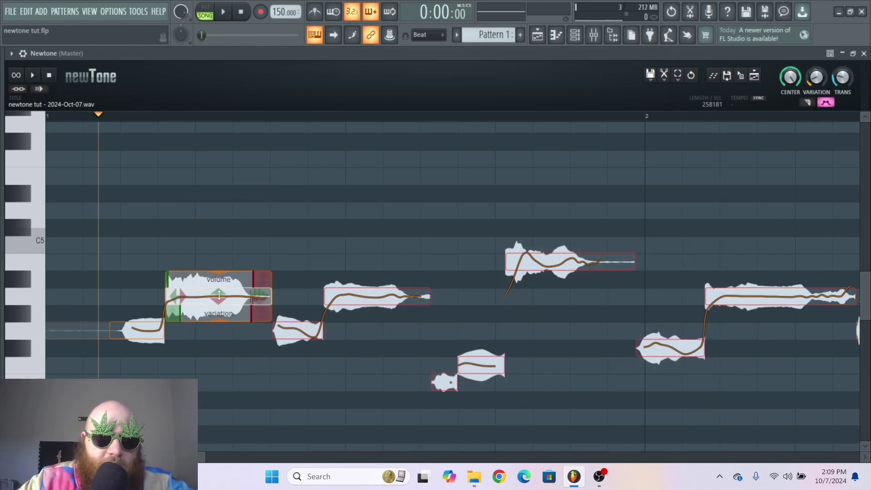
pyautogui.moveTo(219, 295)
pyautogui.mouseDown()
pyautogui.moveTo(214, 209)
pyautogui.moveTo(217, 300)
pyautogui.moveTo(216, 284)
pyautogui.mouseUp()
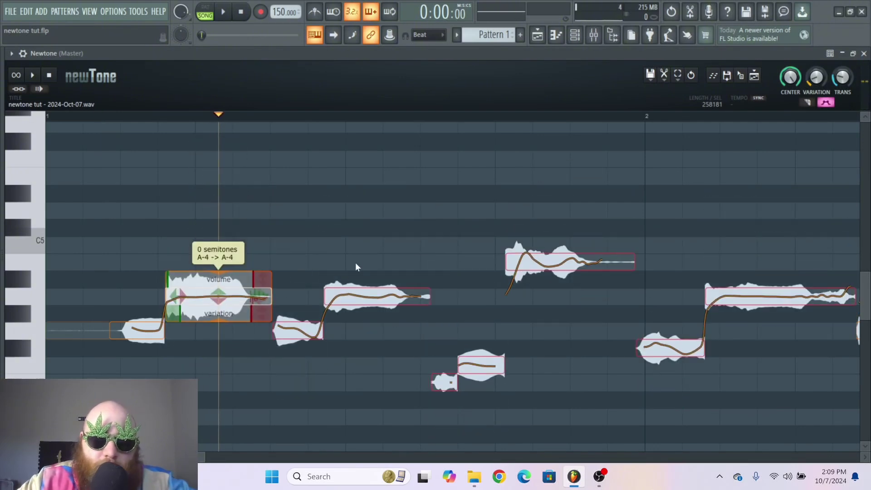
pyautogui.moveTo(224, 294)
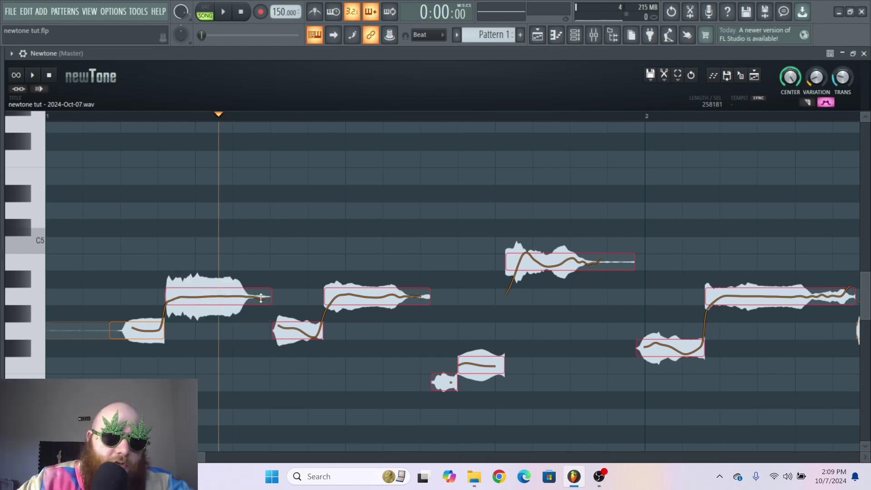
# Step: Set the first long A4 note's formant shift to 0.51 st and play the vocal
pyautogui.moveTo(263, 303); pyautogui.dragTo(262, 292)
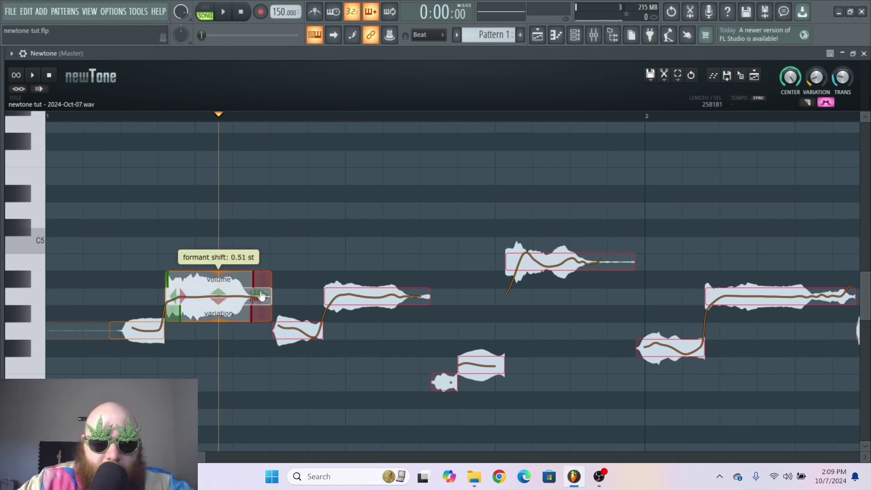
pyautogui.press('space')
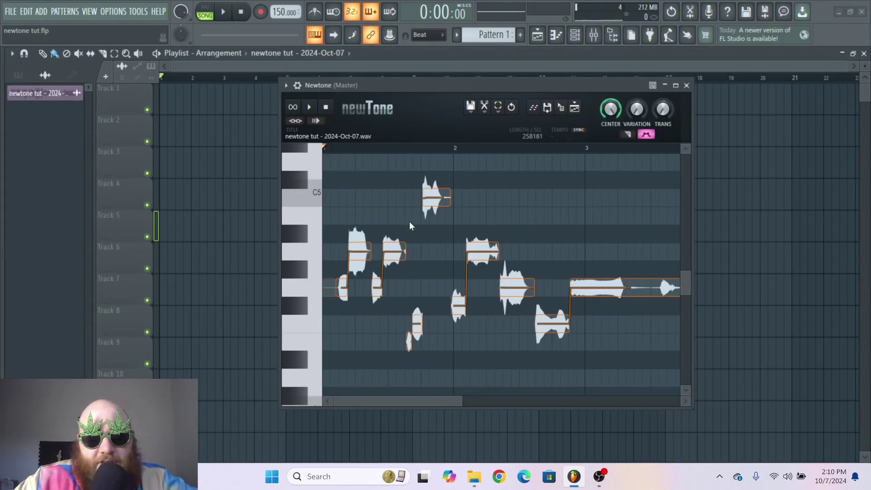
# Step: Find the CC_Melody_18_Amin_135bpm sample in the browser and add it to the playlist
pyautogui.hotkey('alt', 'F8')
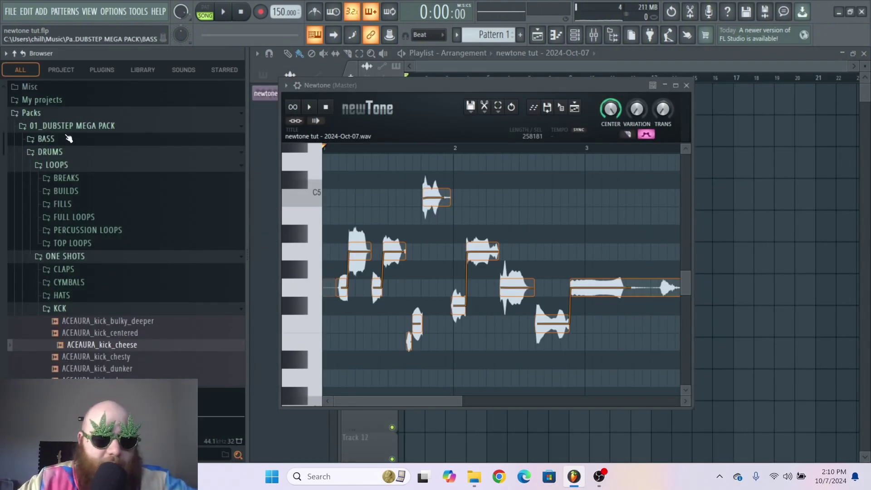
pyautogui.scroll(-10, 85, 204)
pyautogui.scroll(4, 127, 327)
pyautogui.scroll(1, 127, 327)
pyautogui.click(101, 228)
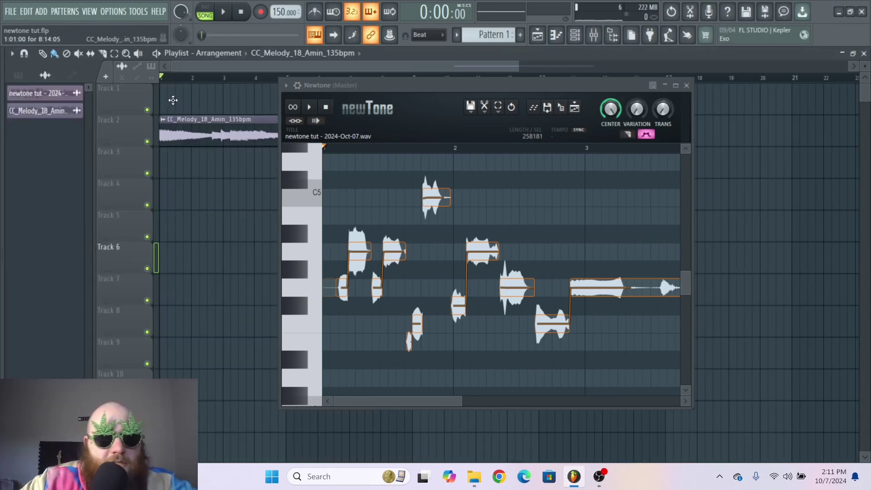
# Step: Place the melody clip on Track 1 at bar 1 and reposition the Newtone window beside the track list
pyautogui.moveTo(176, 119); pyautogui.dragTo(176, 87)
pyautogui.doubleClick(194, 105)
pyautogui.moveTo(219, 135); pyautogui.dragTo(149, 134)
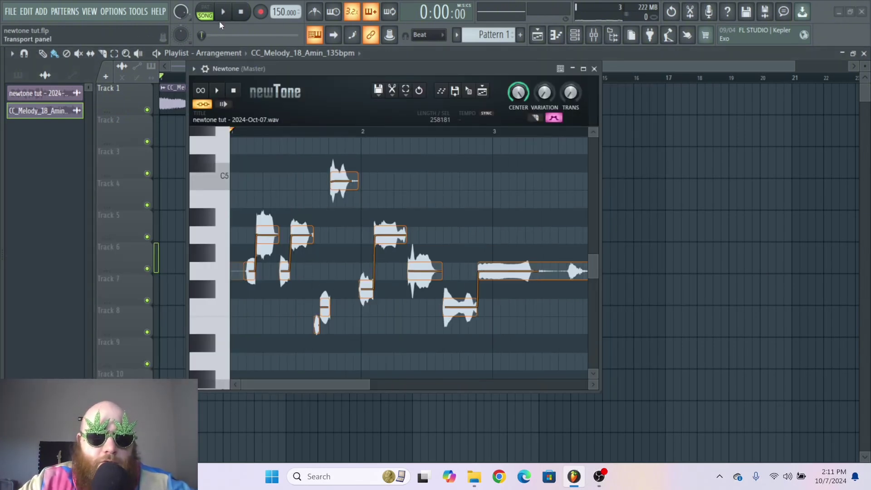
# Step: Turn off slave playback to host, and briefly play and stop the song and the Newtone vocal separately
pyautogui.click(202, 104)
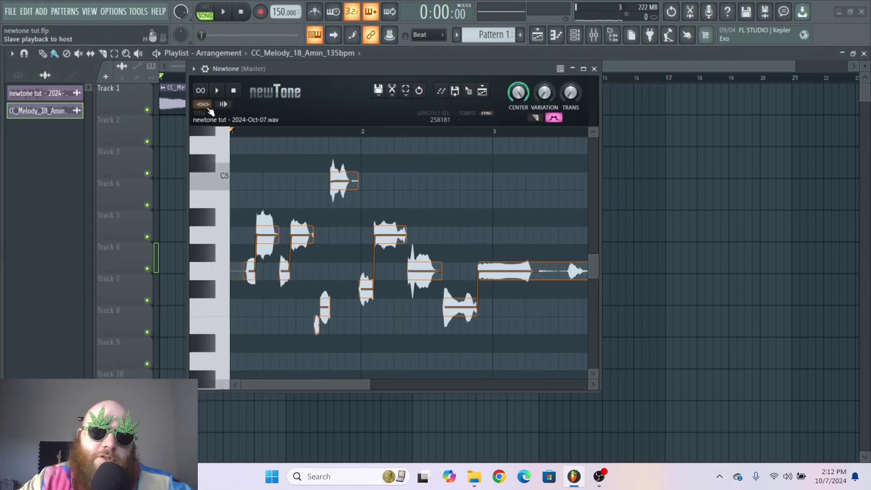
pyautogui.click(225, 12)
pyautogui.click(241, 12)
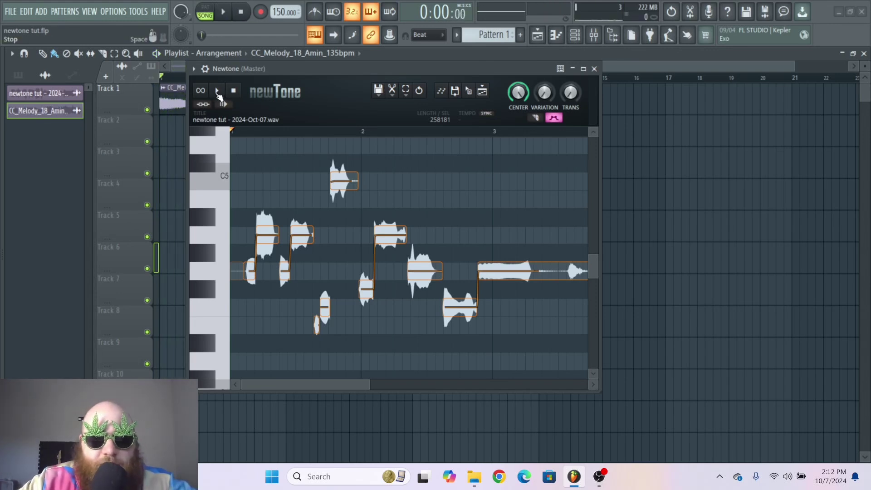
pyautogui.click(217, 92)
pyautogui.click(234, 91)
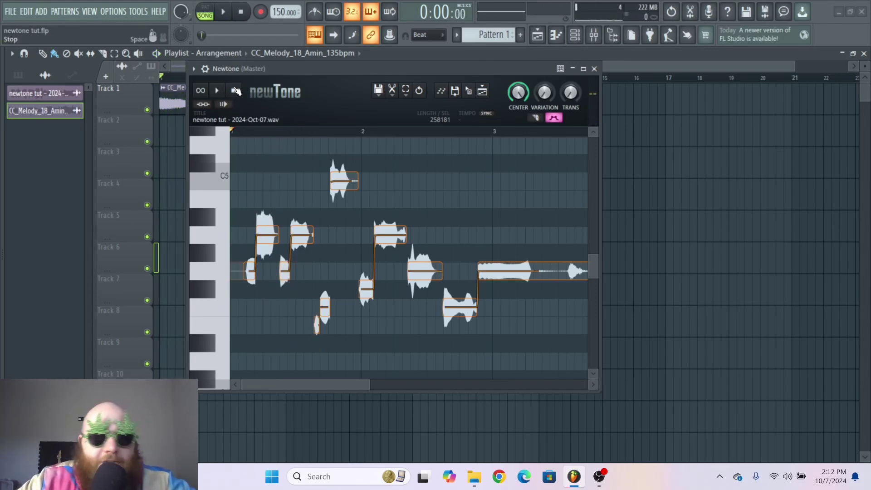
# Step: Try slave playback to host by playing the song together with the Newtone vocal, and turn the option off again
pyautogui.moveTo(339, 72); pyautogui.dragTo(396, 65)
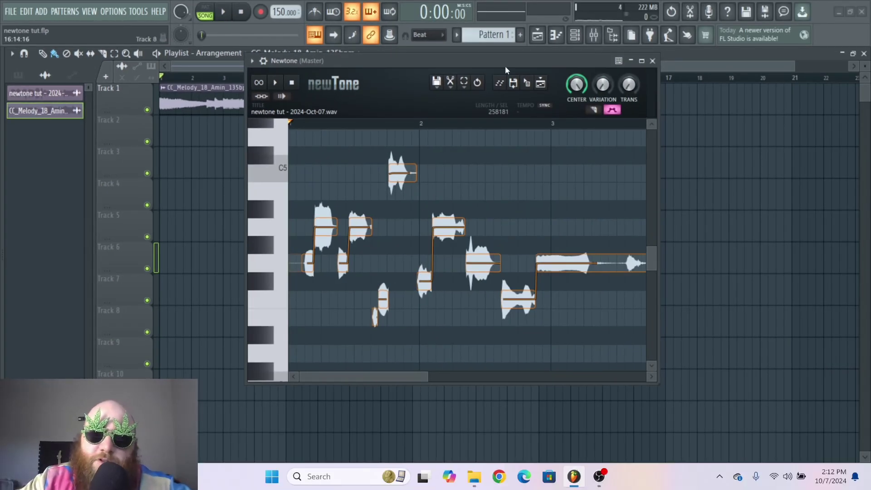
pyautogui.moveTo(352, 60); pyautogui.dragTo(414, 78)
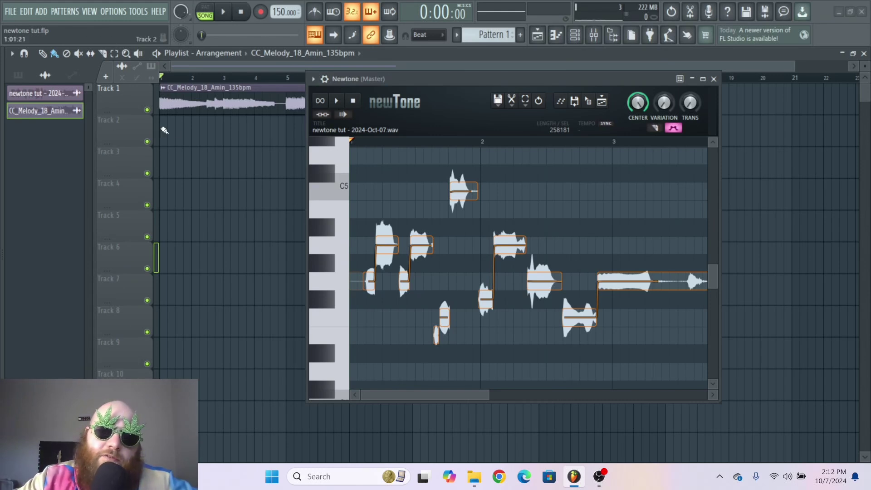
pyautogui.click(323, 115)
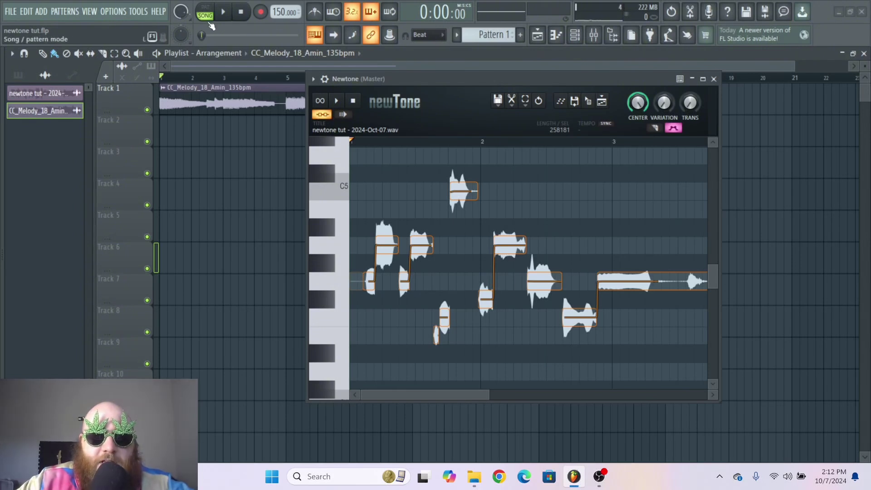
pyautogui.click(222, 13)
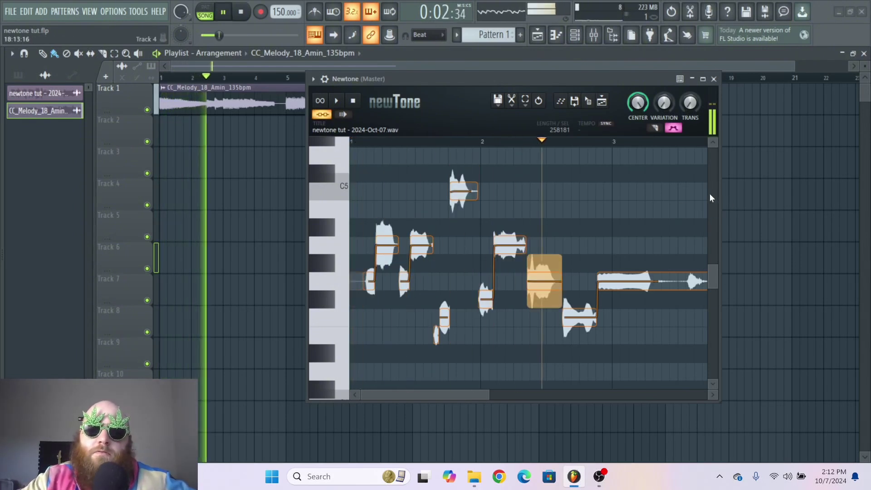
pyautogui.press('space')
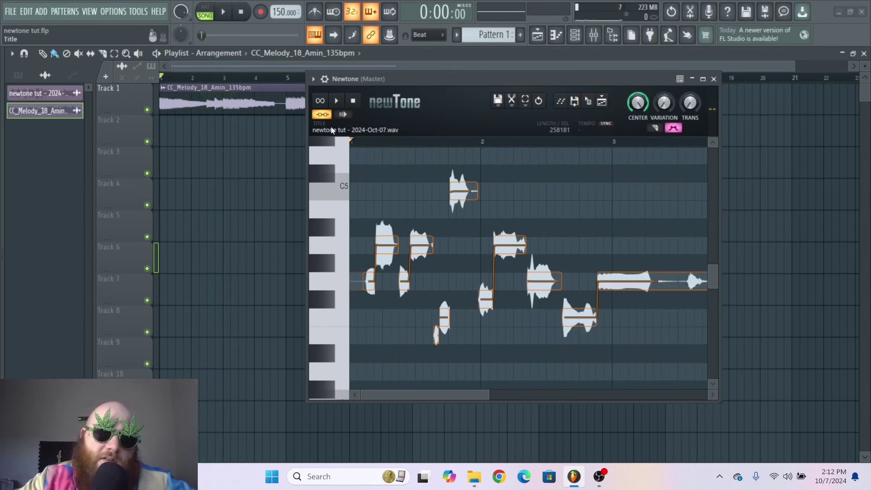
pyautogui.click(322, 115)
pyautogui.moveTo(391, 83); pyautogui.dragTo(362, 73)
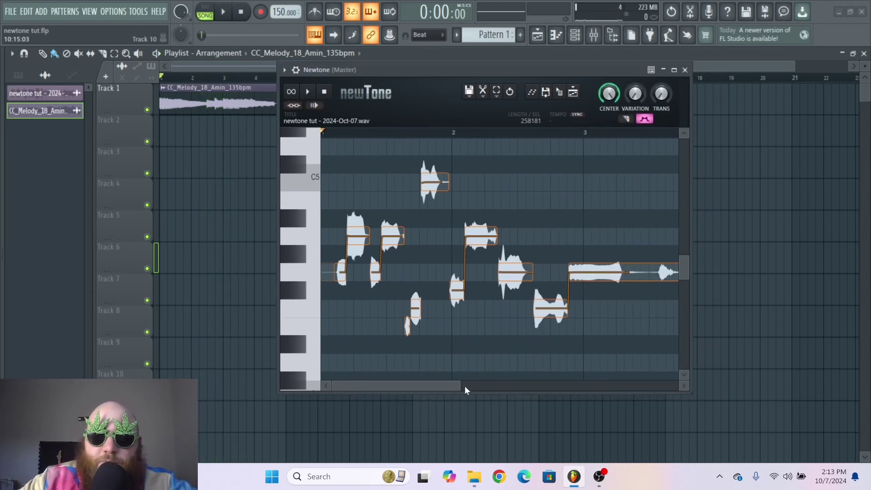
# Step: Place the corrected vocal in the playlist by dragging its selection onto Track 3 and sending it to Track 2 at bar 1
pyautogui.moveTo(459, 385); pyautogui.dragTo(484, 385)
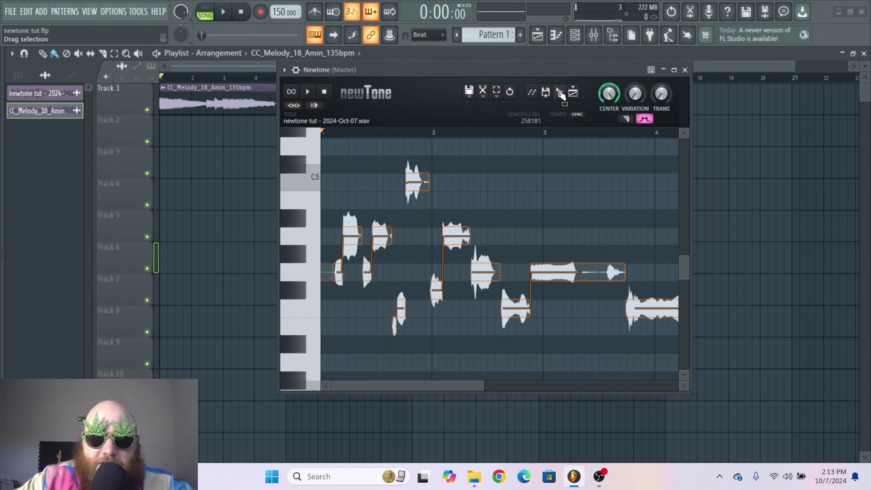
pyautogui.moveTo(562, 94); pyautogui.dragTo(268, 156)
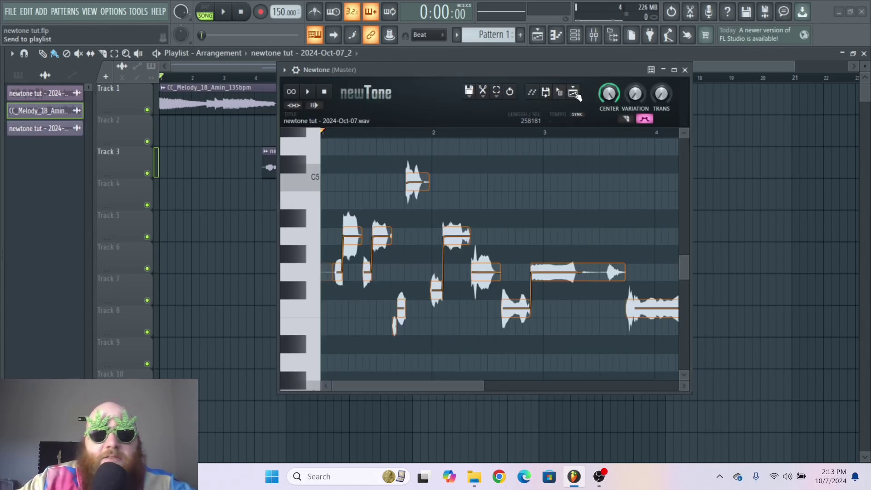
pyautogui.moveTo(577, 97); pyautogui.dragTo(187, 135)
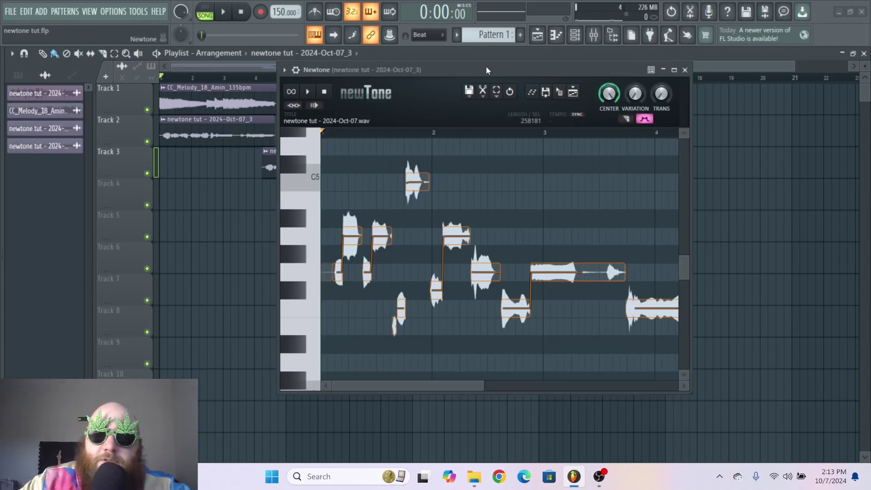
pyautogui.moveTo(463, 69); pyautogui.dragTo(441, 91)
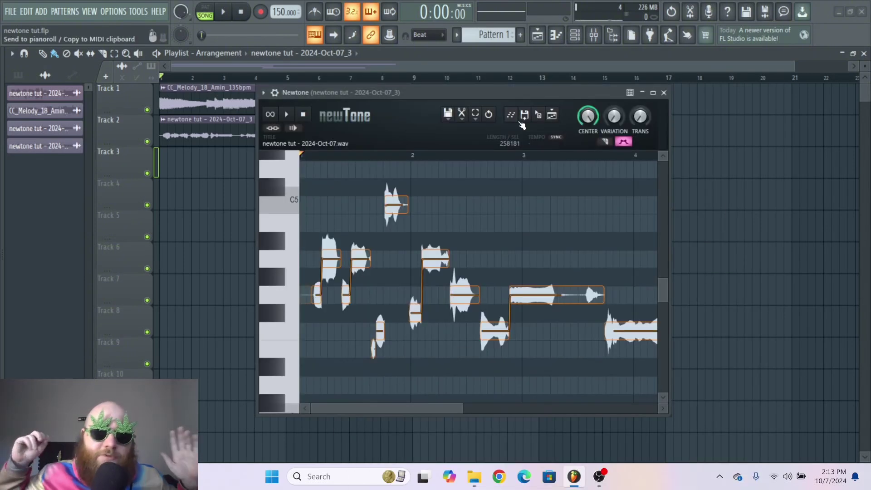